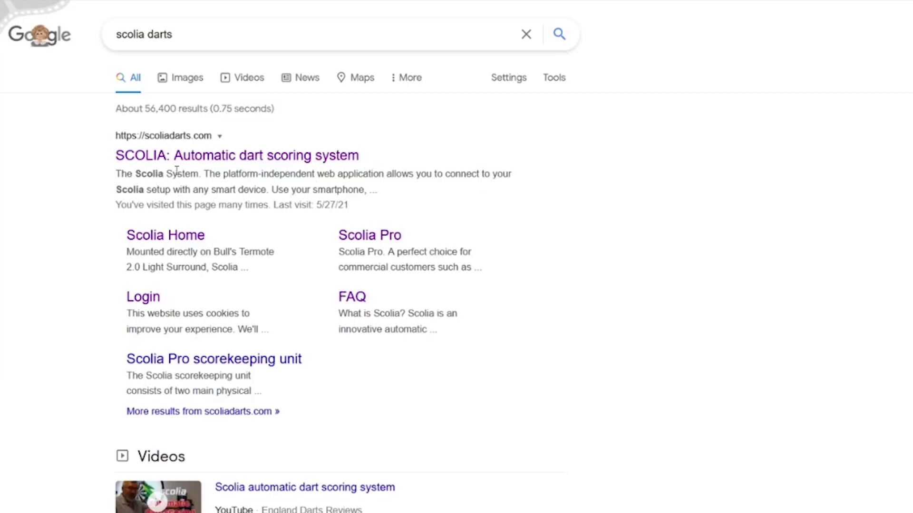
# Open the Scolia website from the Google results and go to its web app login page.
pyautogui.click(211, 160)
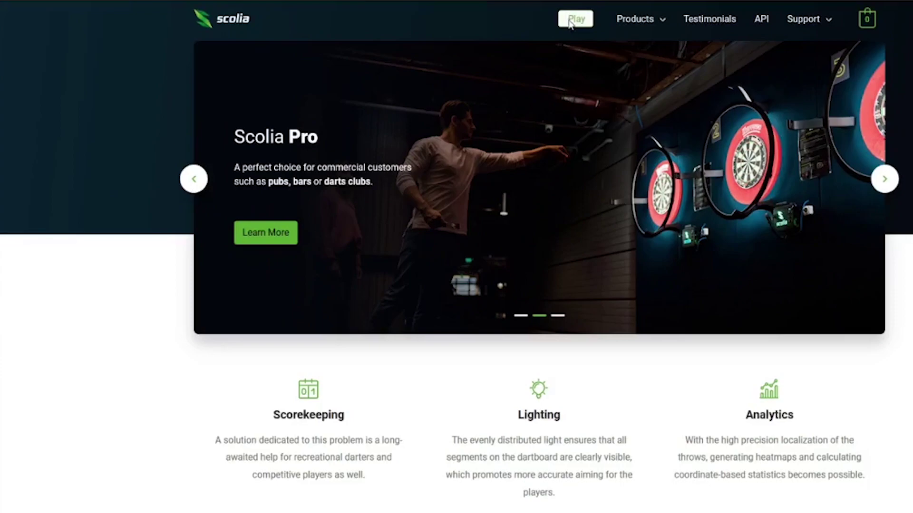
pyautogui.click(571, 21)
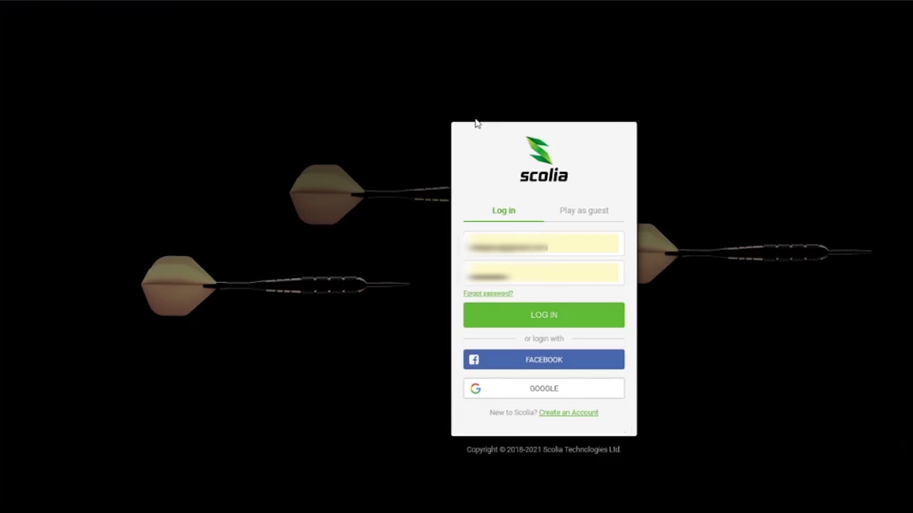
# Log in to the Scolia web app using the saved e-mail and password.
pyautogui.moveTo(547, 248); pyautogui.dragTo(445, 251)
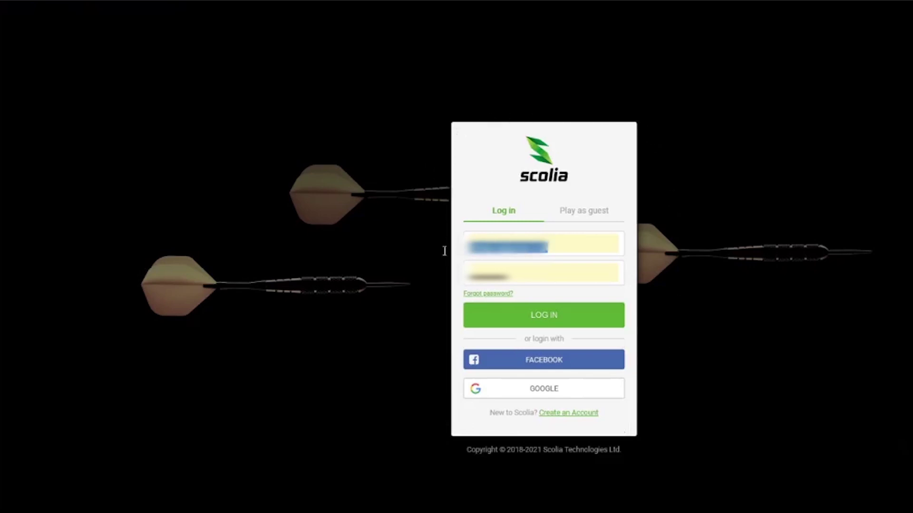
pyautogui.moveTo(551, 275); pyautogui.dragTo(393, 285)
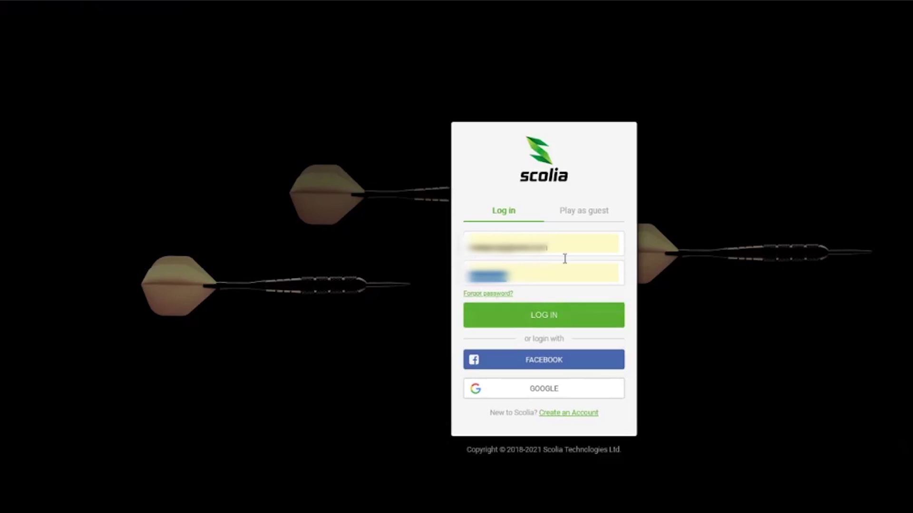
pyautogui.click(546, 319)
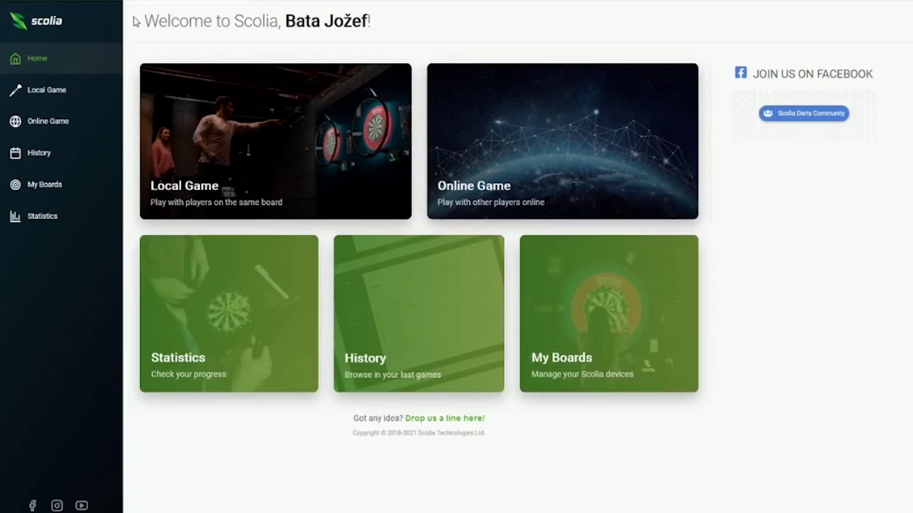
# Open Profile Settings from the account menu.
pyautogui.moveTo(137, 23); pyautogui.dragTo(577, 62)
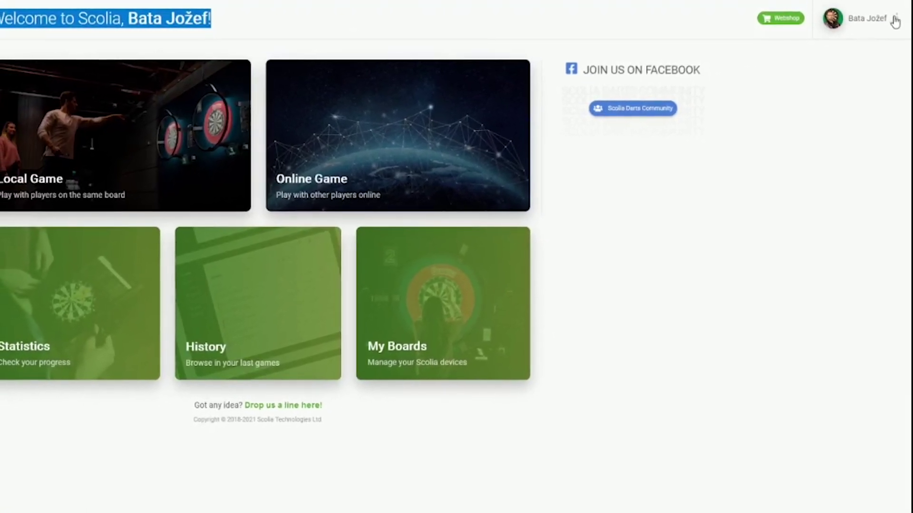
pyautogui.click(893, 20)
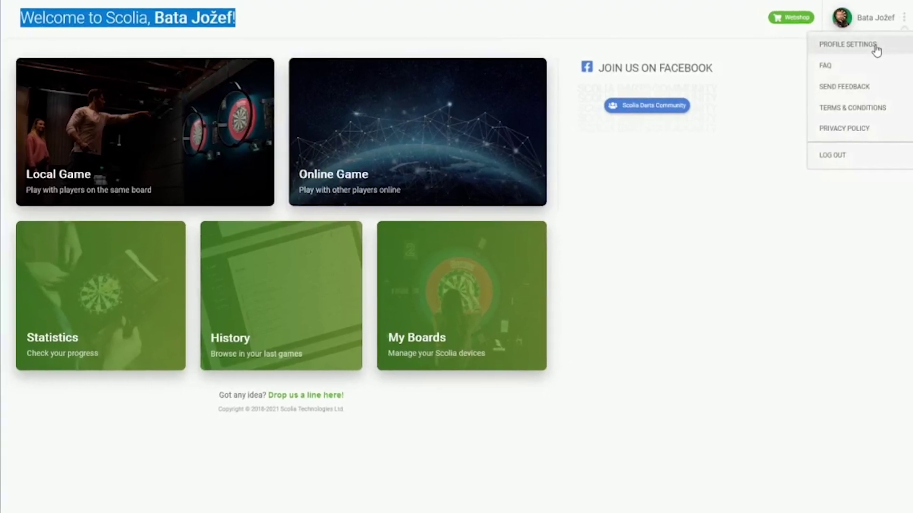
pyautogui.click(877, 47)
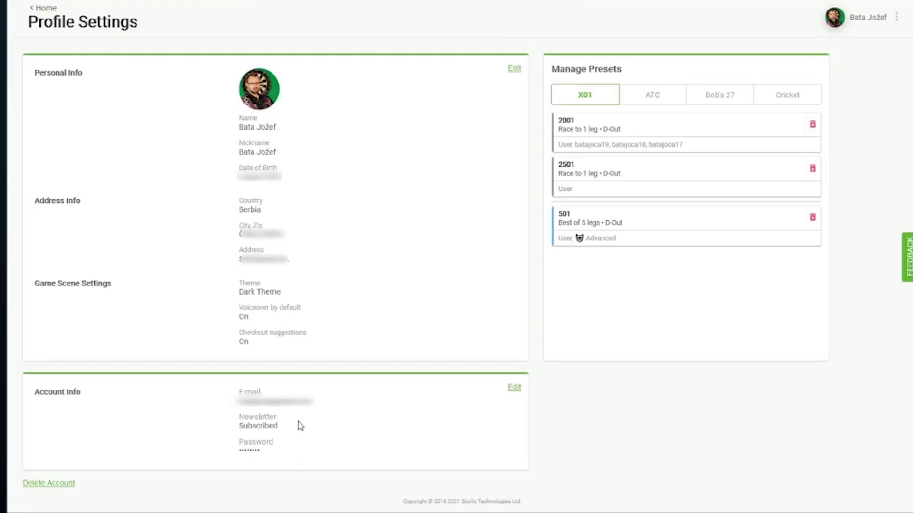
# Review the X01, ATC, Bob's 27 and Cricket preset tabs, ending on X01.
pyautogui.click(581, 99)
pyautogui.click(655, 100)
pyautogui.click(715, 94)
pyautogui.click(783, 96)
pyautogui.click(588, 96)
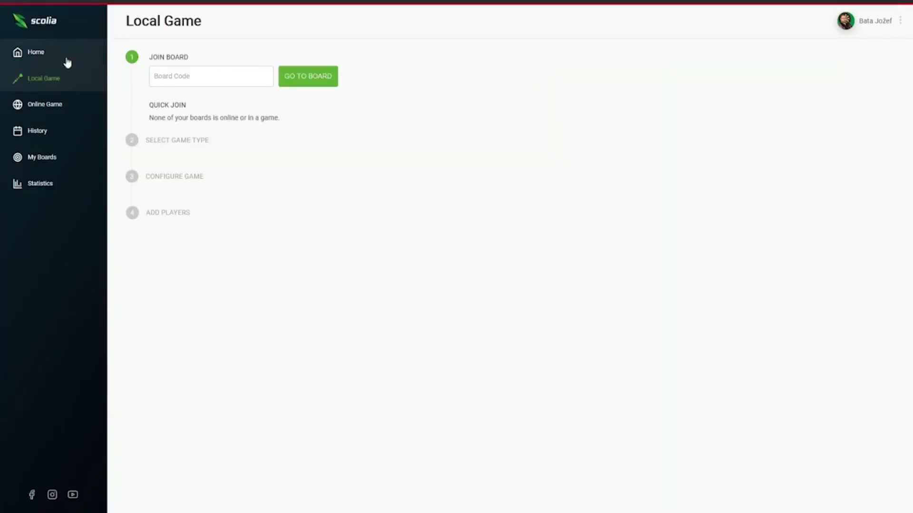
# Go to Local Game, clear the Board Code field, and quick-join the user's online board.
pyautogui.click(40, 56)
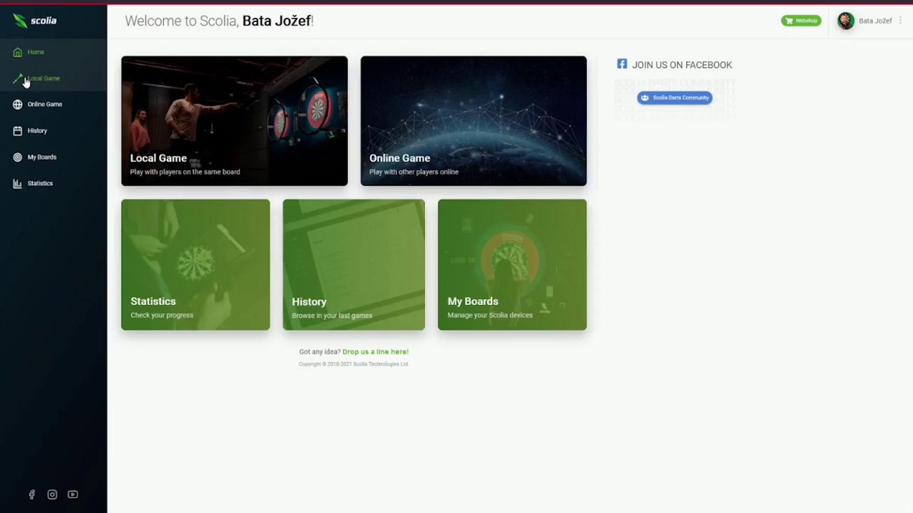
pyautogui.click(43, 84)
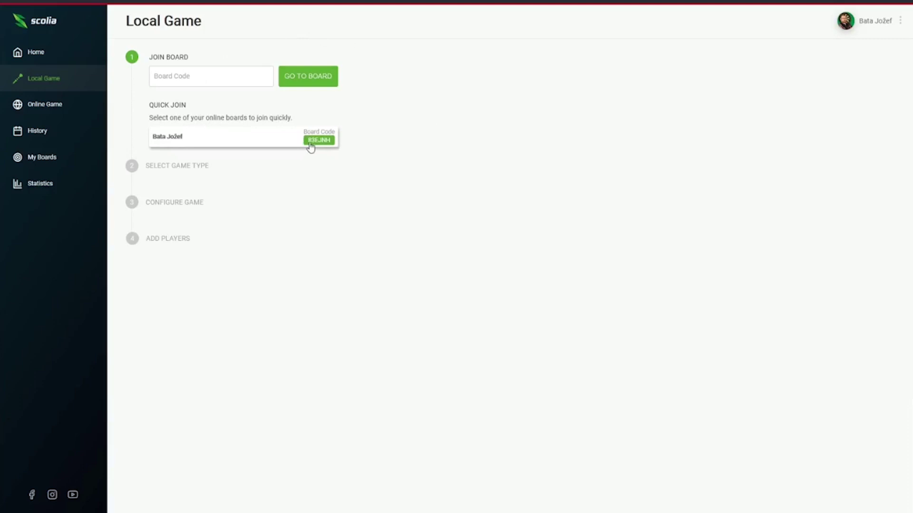
pyautogui.click(195, 79)
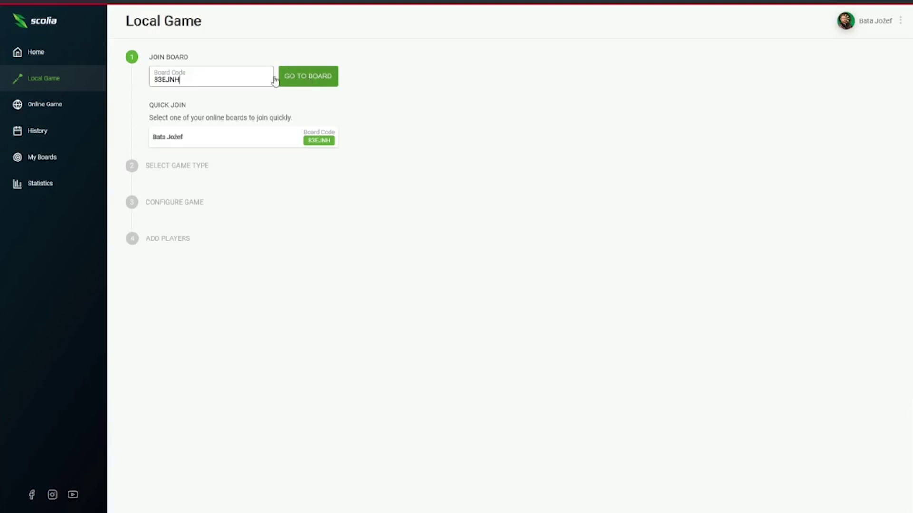
pyautogui.moveTo(275, 79); pyautogui.dragTo(102, 81)
pyautogui.press('BackSpace')
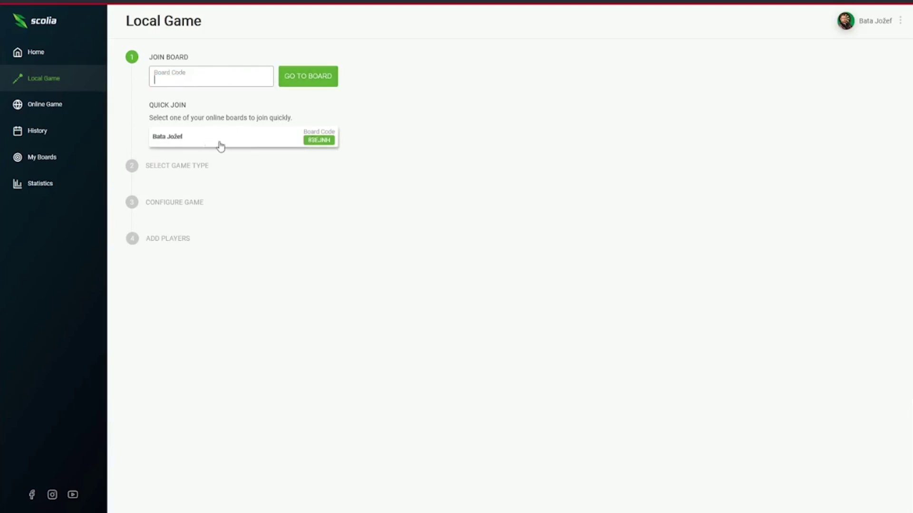
pyautogui.click(269, 140)
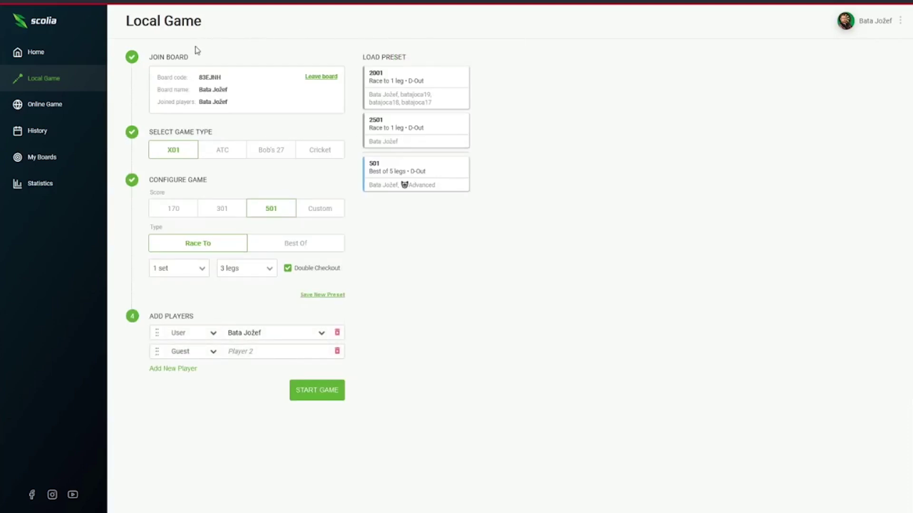
# Cycle the game type through ATC and Bob's 27, ending on Cricket (Standard).
pyautogui.moveTo(199, 79); pyautogui.dragTo(253, 94)
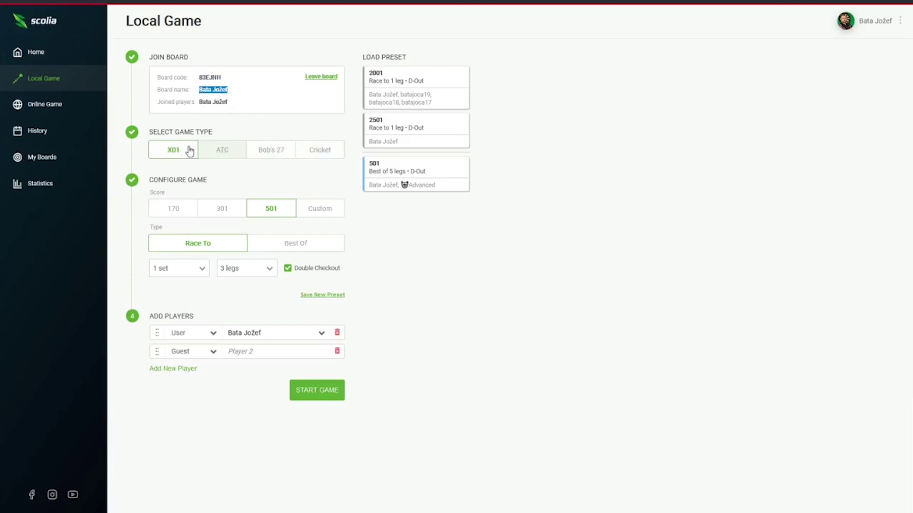
pyautogui.click(226, 156)
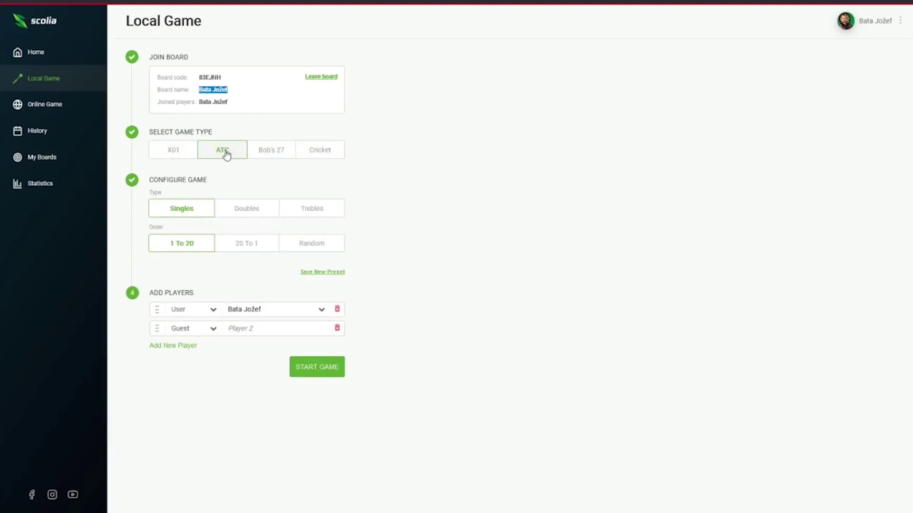
pyautogui.click(262, 151)
pyautogui.click(321, 154)
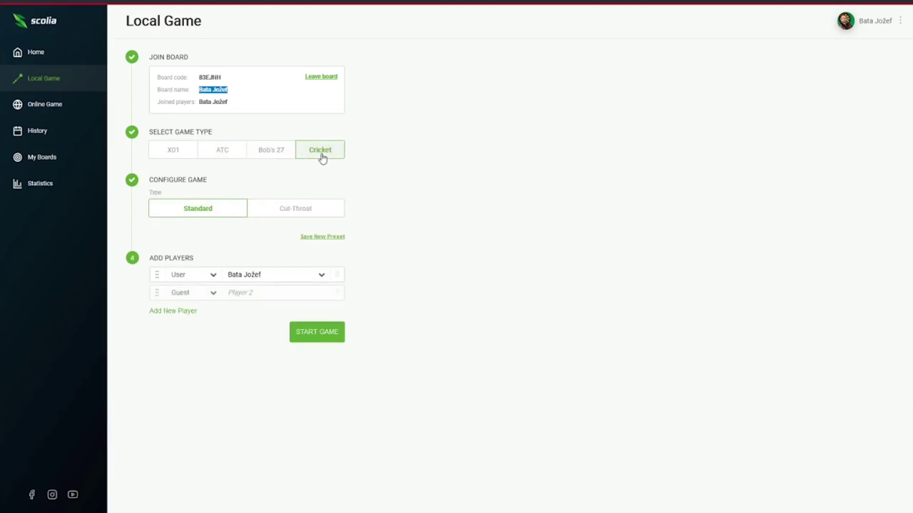
# Switch back to X01 and try the 170, 301, 501 and custom 999 starting scores.
pyautogui.click(182, 158)
pyautogui.click(169, 209)
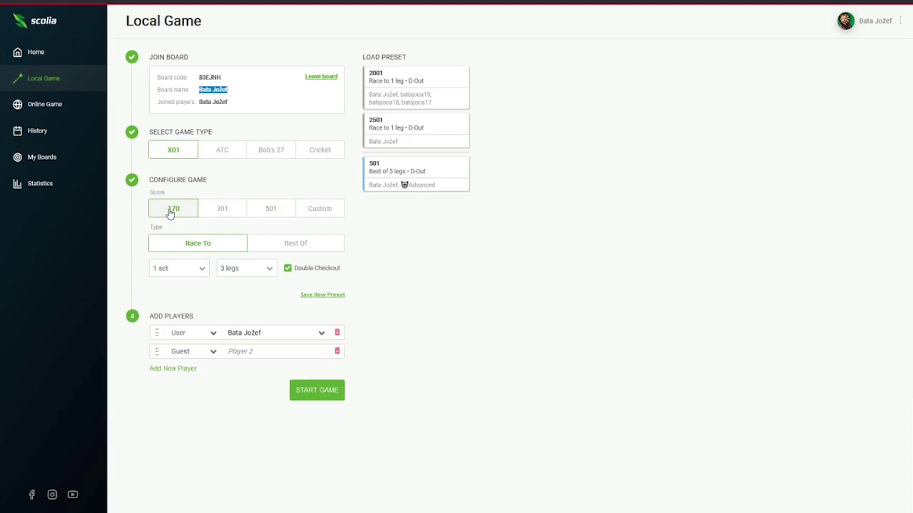
pyautogui.click(221, 213)
pyautogui.click(279, 216)
pyautogui.click(321, 213)
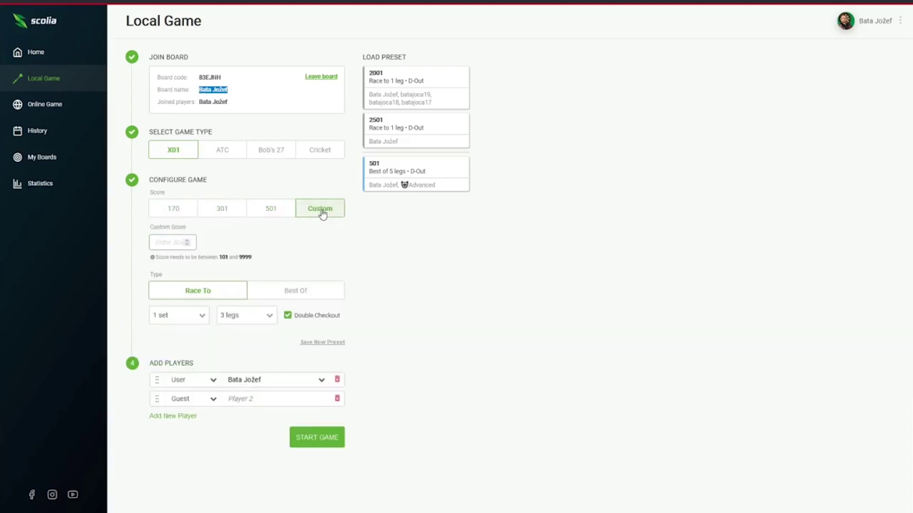
pyautogui.click(175, 243)
pyautogui.write('999')
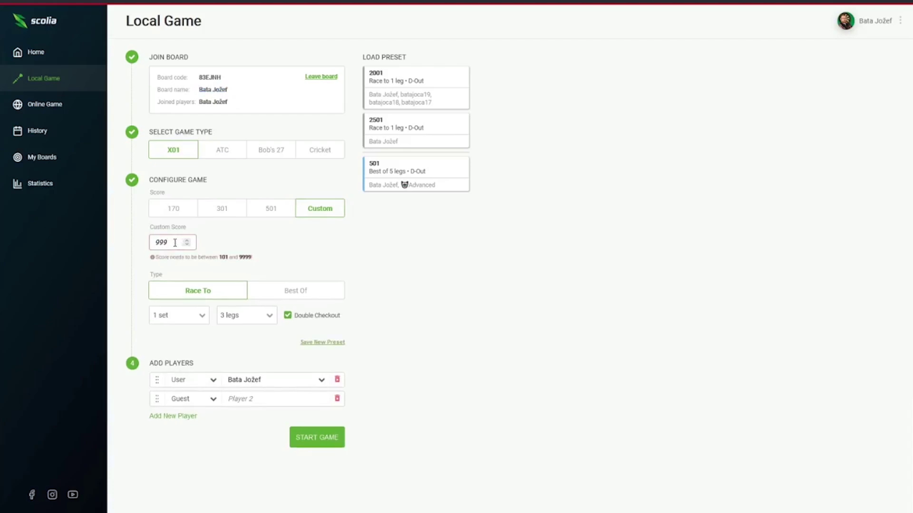
pyautogui.moveTo(265, 263); pyautogui.dragTo(143, 263)
pyautogui.click(243, 245)
# Cycle through the starting scores again and settle on 501.
pyautogui.click(173, 213)
pyautogui.click(267, 210)
pyautogui.click(326, 214)
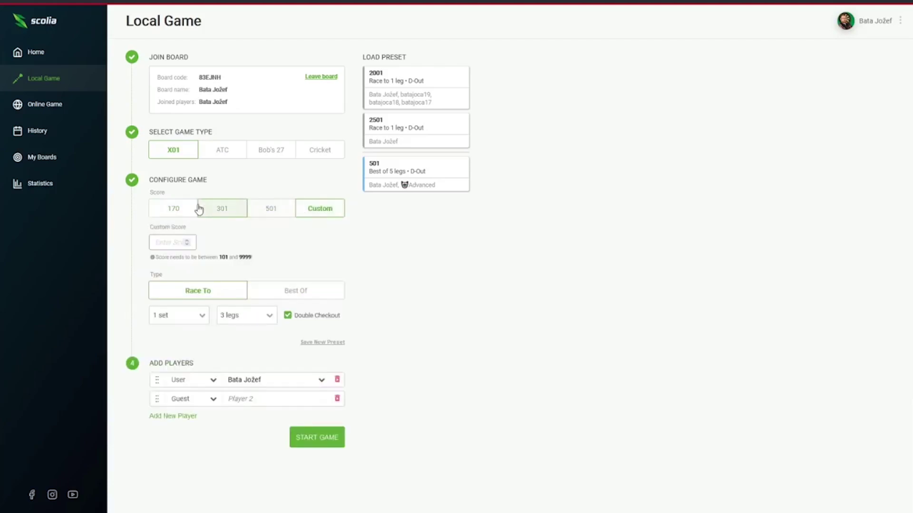
pyautogui.click(277, 215)
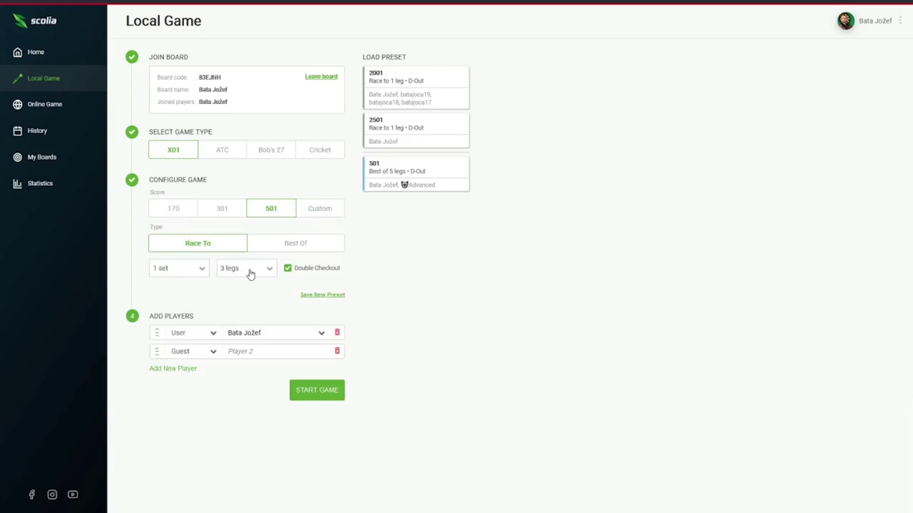
# Inspect the sets and legs choices and switch the match format to Best Of.
pyautogui.click(200, 267)
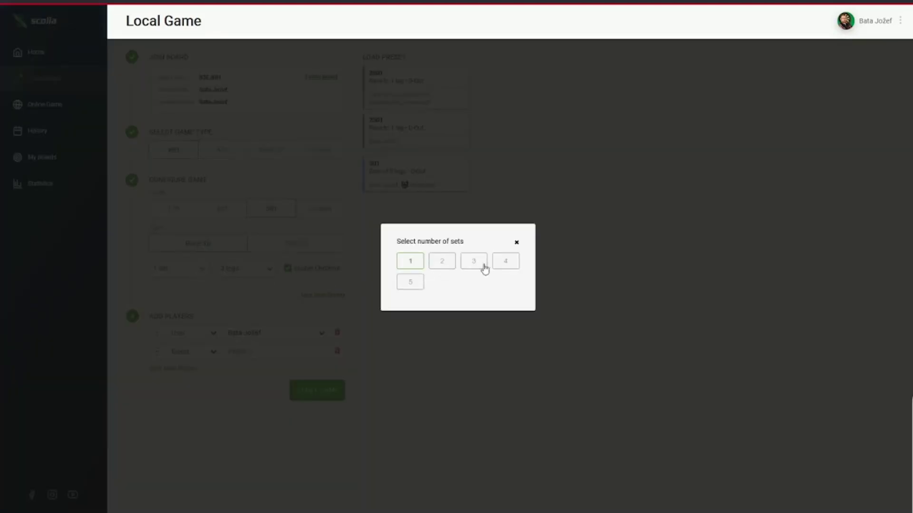
pyautogui.click(516, 243)
pyautogui.click(269, 269)
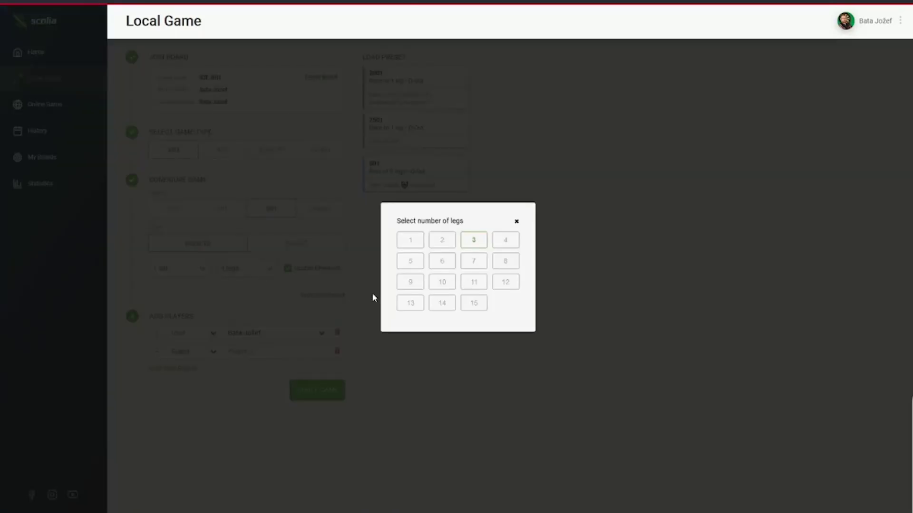
pyautogui.click(517, 223)
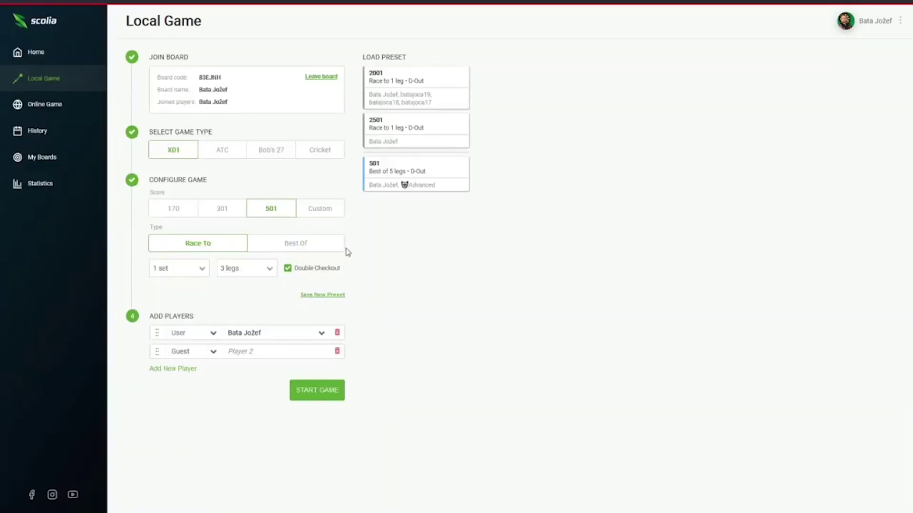
pyautogui.click(285, 247)
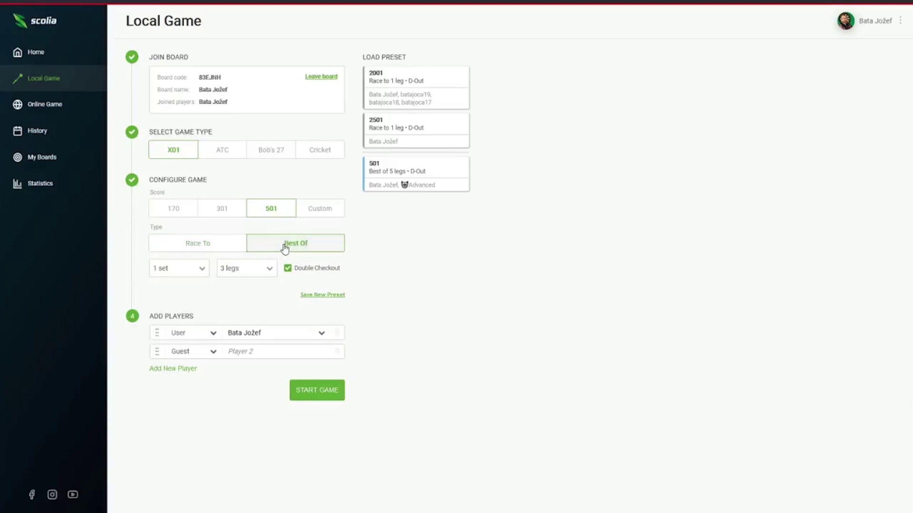
pyautogui.click(203, 272)
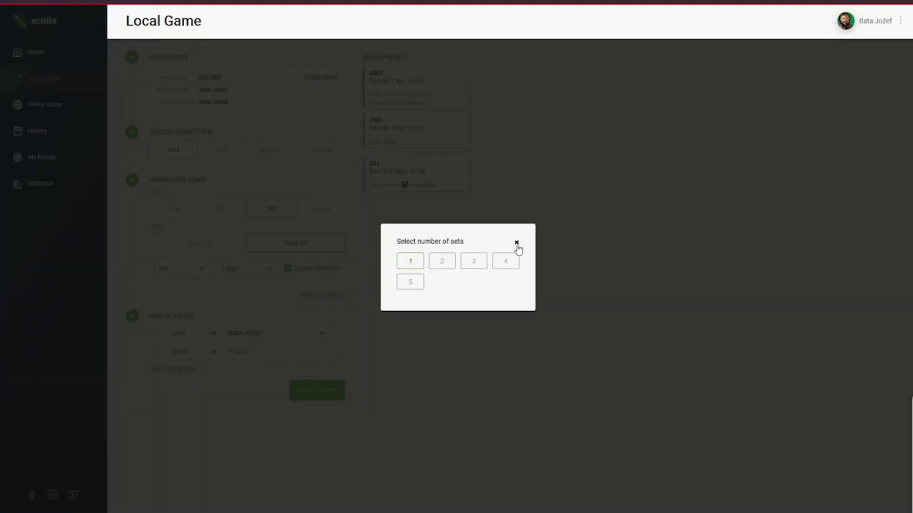
pyautogui.click(517, 244)
pyautogui.click(260, 260)
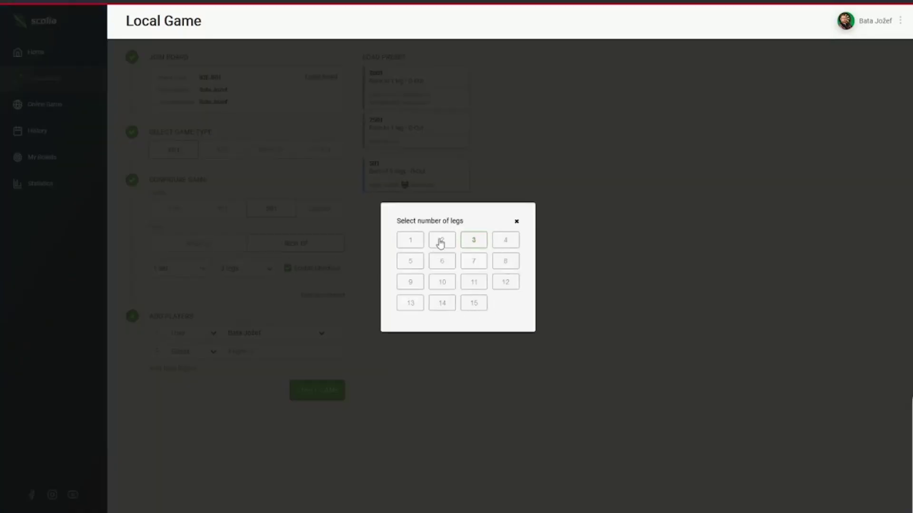
pyautogui.click(517, 222)
# Keep double checkout enabled and make the match a single leg.
pyautogui.click(288, 268)
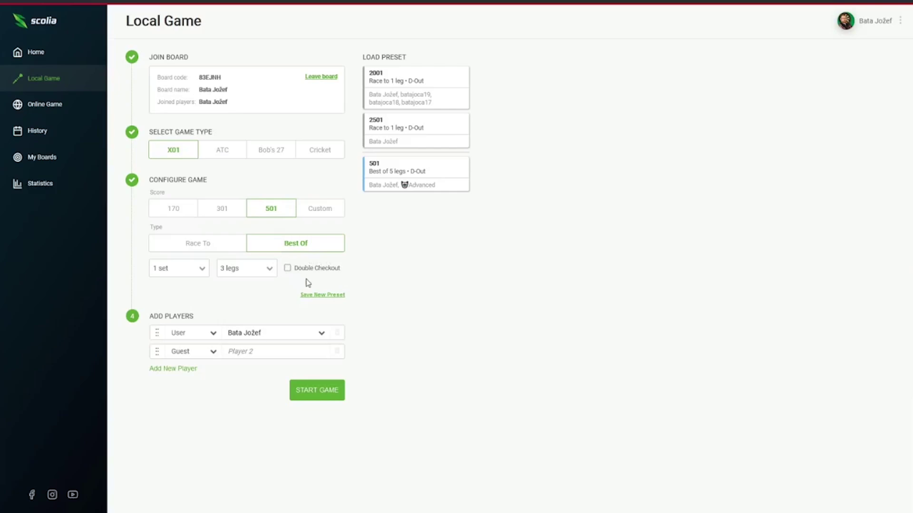
pyautogui.click(288, 268)
pyautogui.click(265, 242)
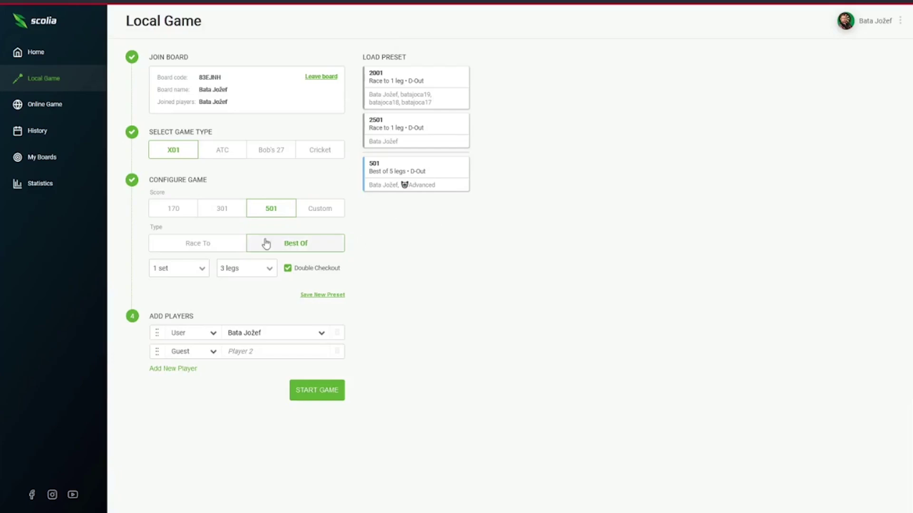
# Save a new 501 preset, update it to best of 2 legs, then return to 1 leg.
pyautogui.click(323, 296)
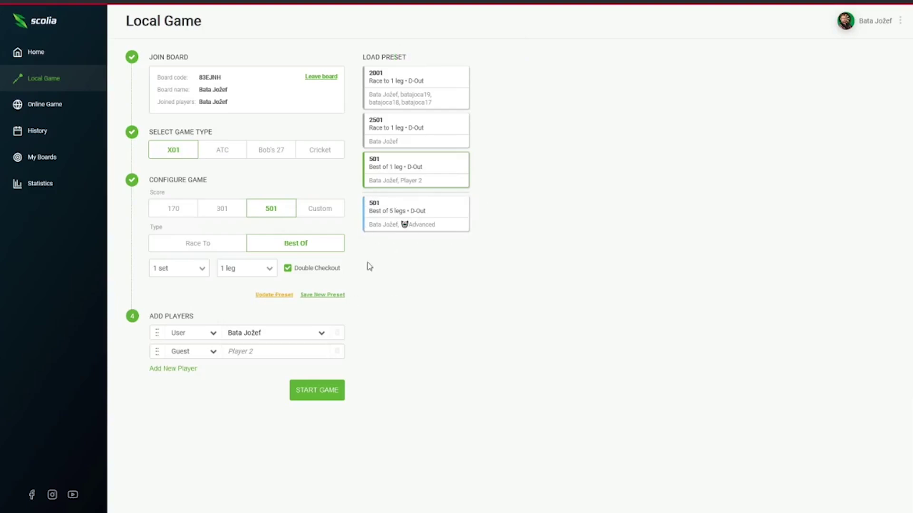
pyautogui.click(270, 270)
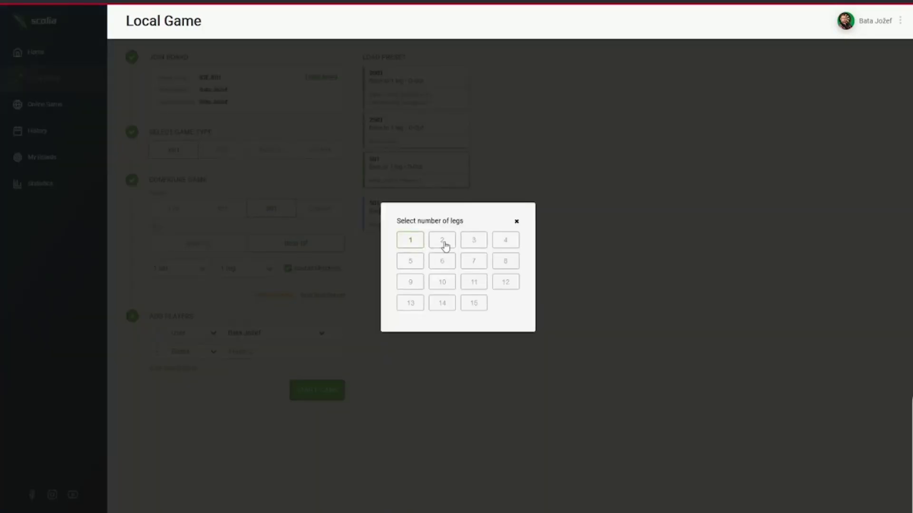
pyautogui.click(443, 241)
pyautogui.click(292, 297)
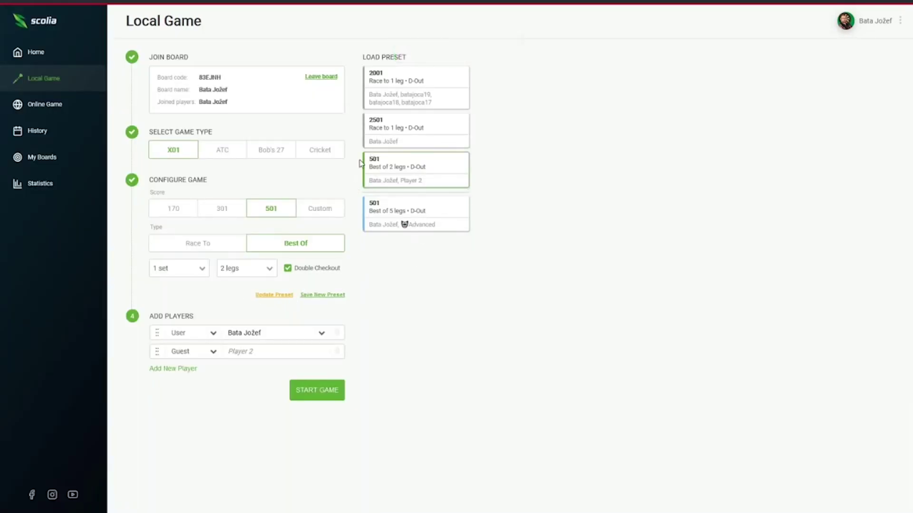
pyautogui.click(269, 269)
pyautogui.click(405, 242)
# Keep the second player as a guest and start typing the guest's name.
pyautogui.click(210, 354)
pyautogui.click(185, 399)
pyautogui.click(245, 353)
# Update the preset with 1 leg, then try the second player as a registered user.
pyautogui.click(273, 297)
pyautogui.click(212, 354)
pyautogui.click(193, 369)
pyautogui.click(323, 356)
pyautogui.click(534, 260)
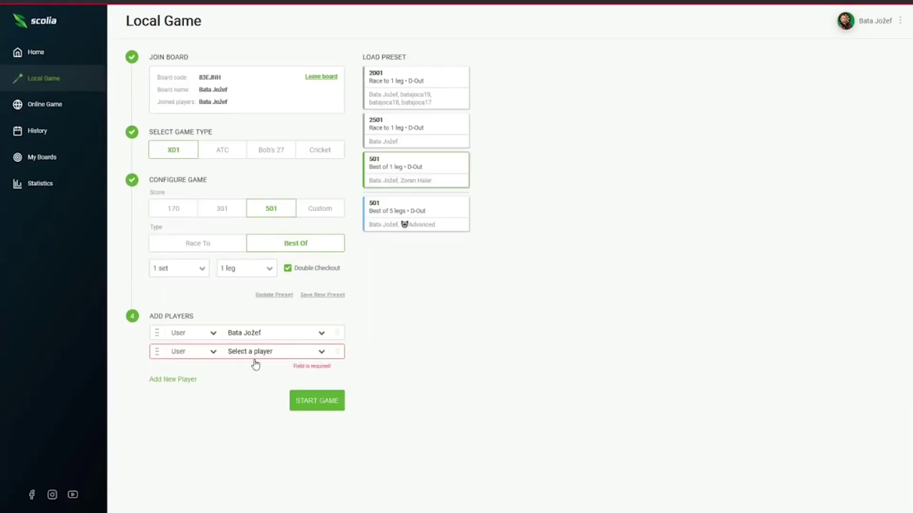
# Make the second player a bot and show its difficulty levels.
pyautogui.click(213, 353)
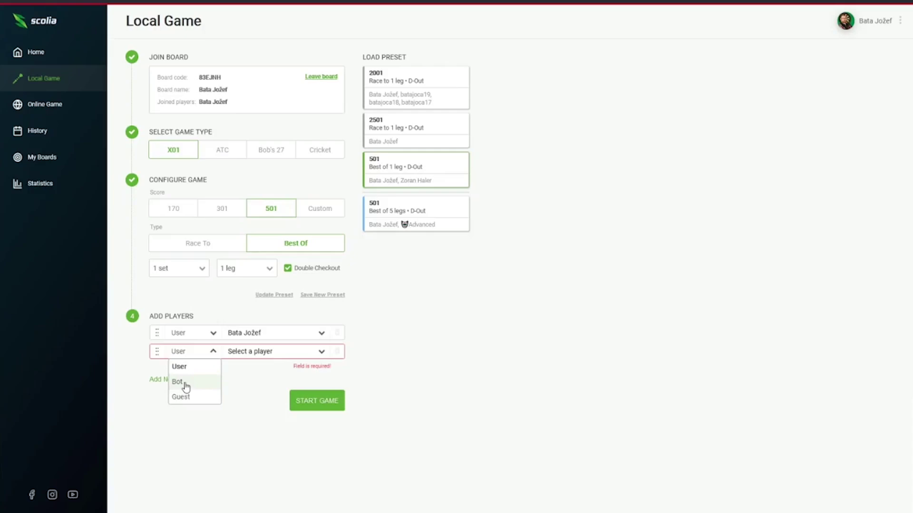
pyautogui.click(182, 384)
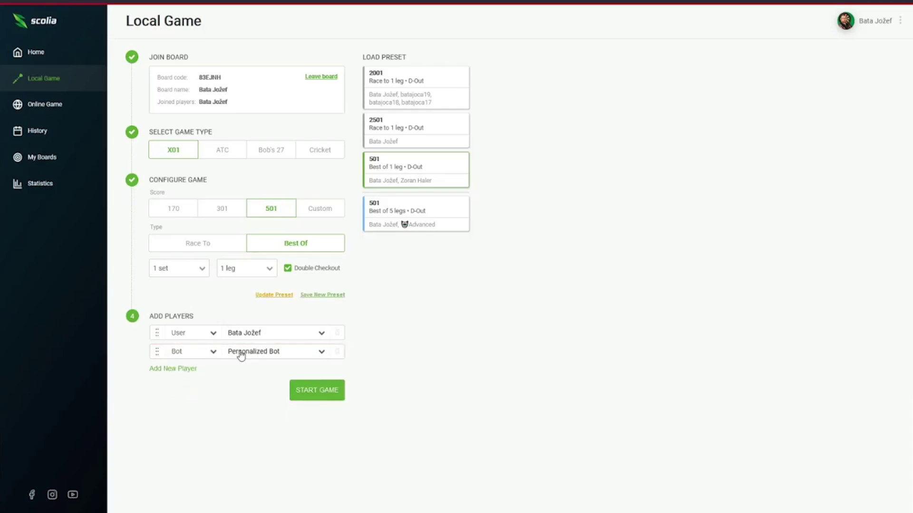
pyautogui.click(319, 352)
pyautogui.moveTo(387, 176); pyautogui.dragTo(537, 178)
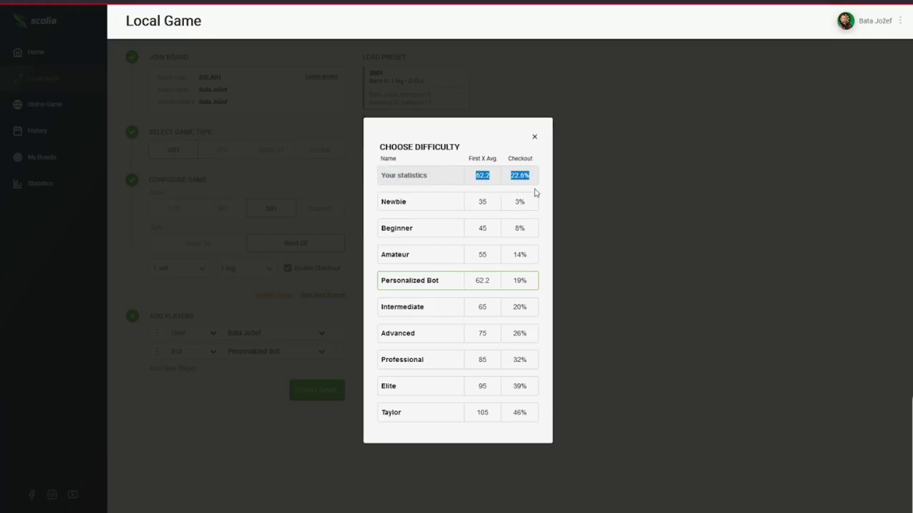
# Choose the Newbie bot, update the 501 preset, and move the bot to play first.
pyautogui.click(393, 208)
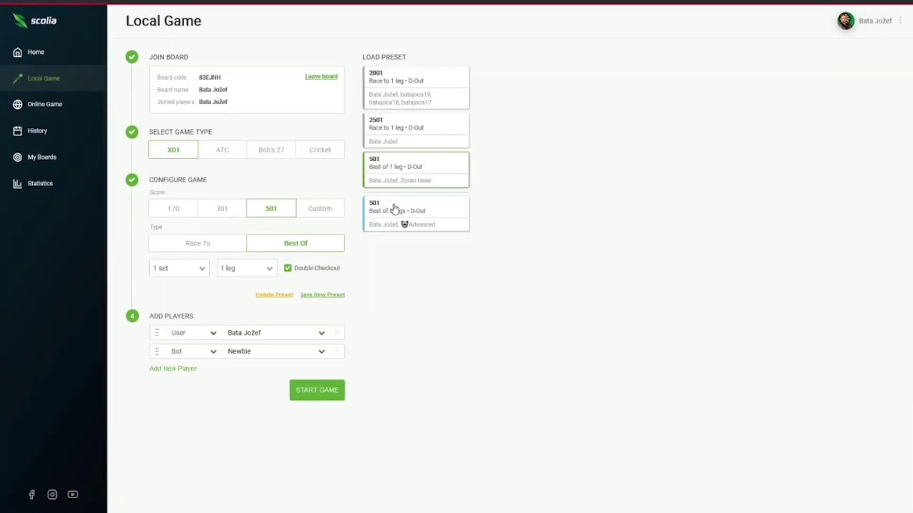
pyautogui.click(320, 354)
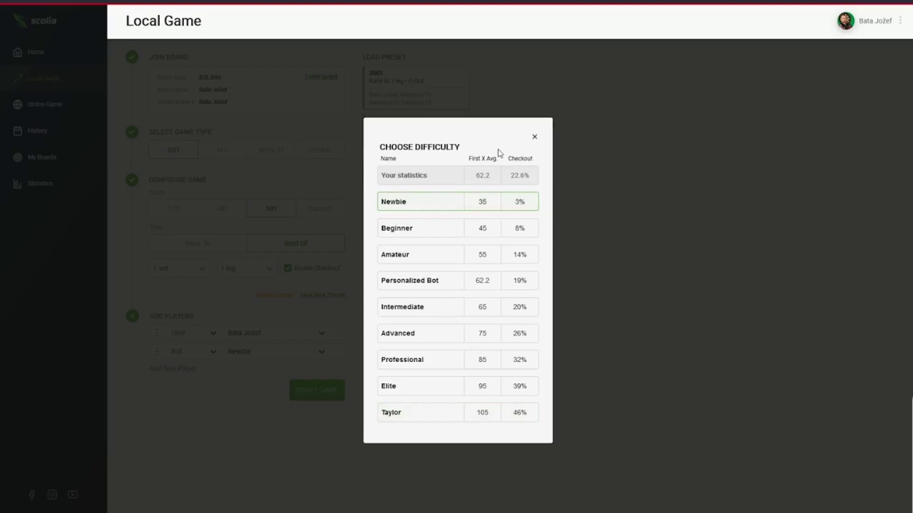
pyautogui.click(420, 207)
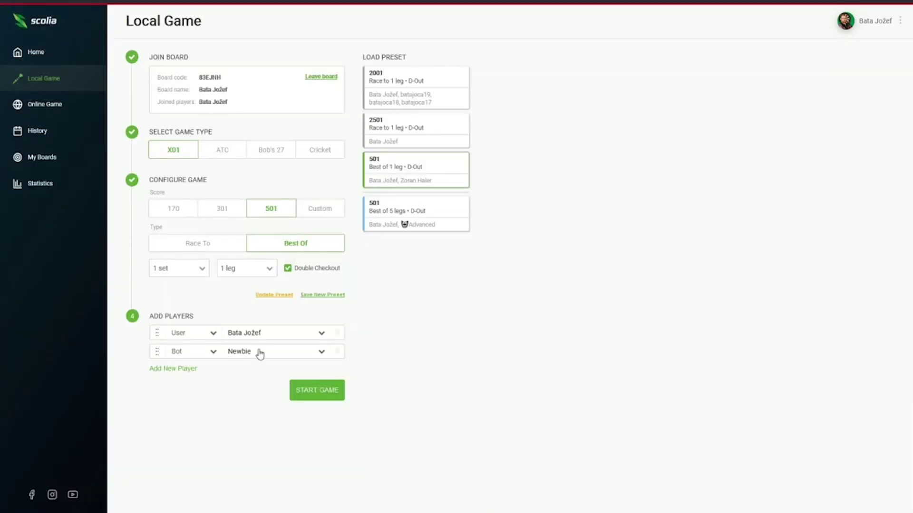
pyautogui.click(275, 295)
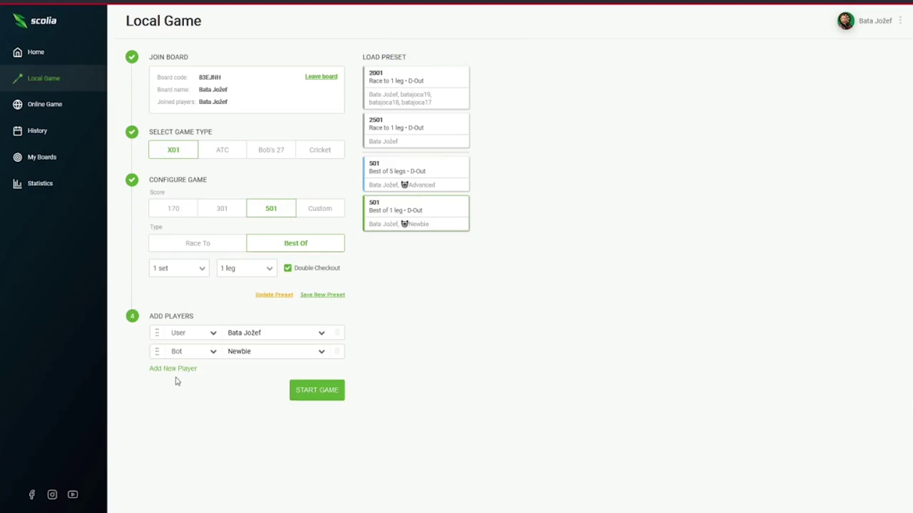
pyautogui.moveTo(159, 353); pyautogui.dragTo(161, 332)
# Make Player 1 of the 501 preset a guest and enter the guest's name.
pyautogui.click(209, 333)
pyautogui.click(180, 377)
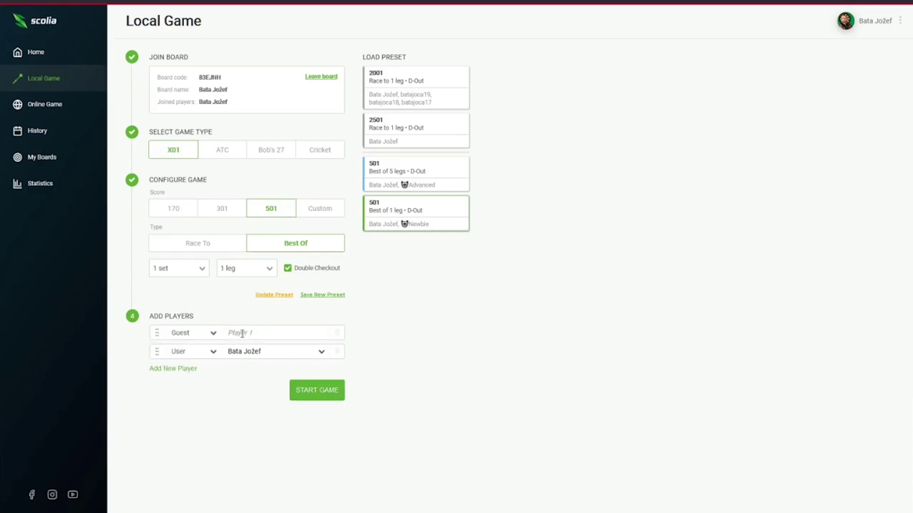
# Add a third player named Balkan Darts and move it to the top of the order.
pyautogui.click(174, 370)
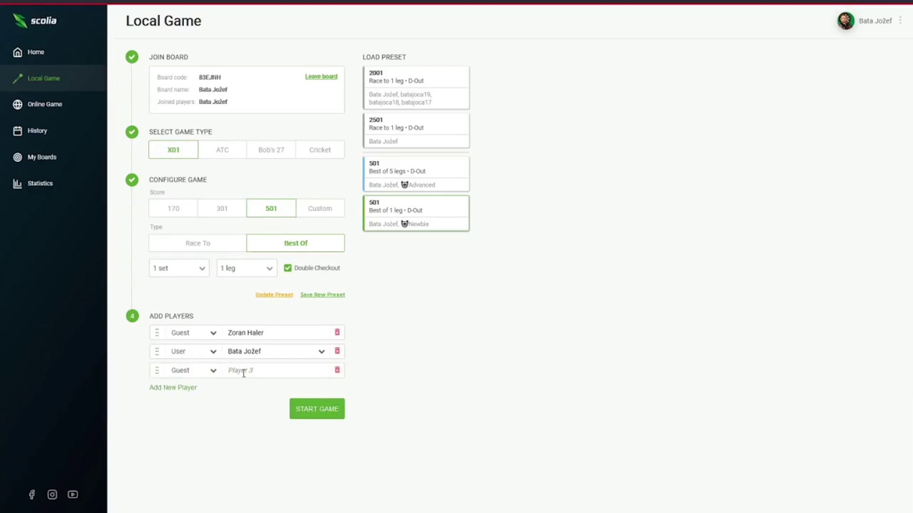
pyautogui.write('Balkan Darts')
pyautogui.moveTo(158, 374); pyautogui.dragTo(155, 333)
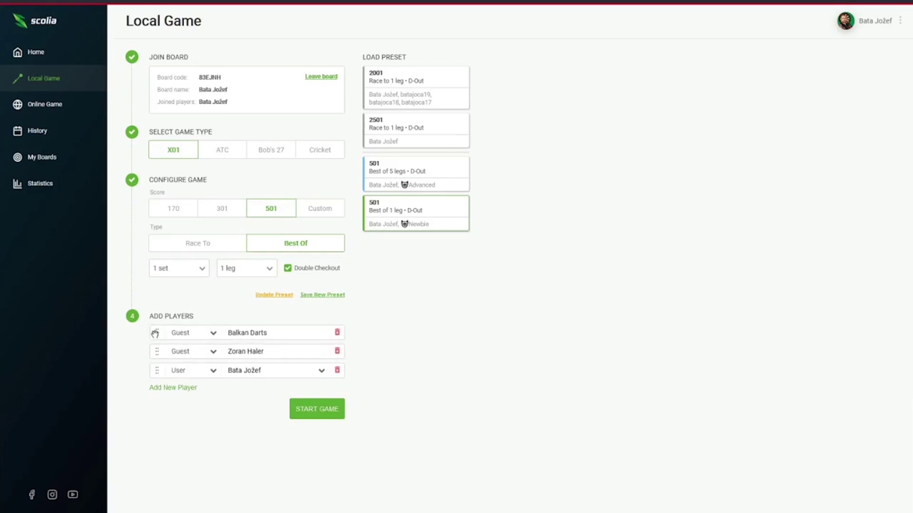
# Add Darts Akademija above the signed-in user and update the preset with all four players.
pyautogui.click(181, 390)
pyautogui.write('Da')
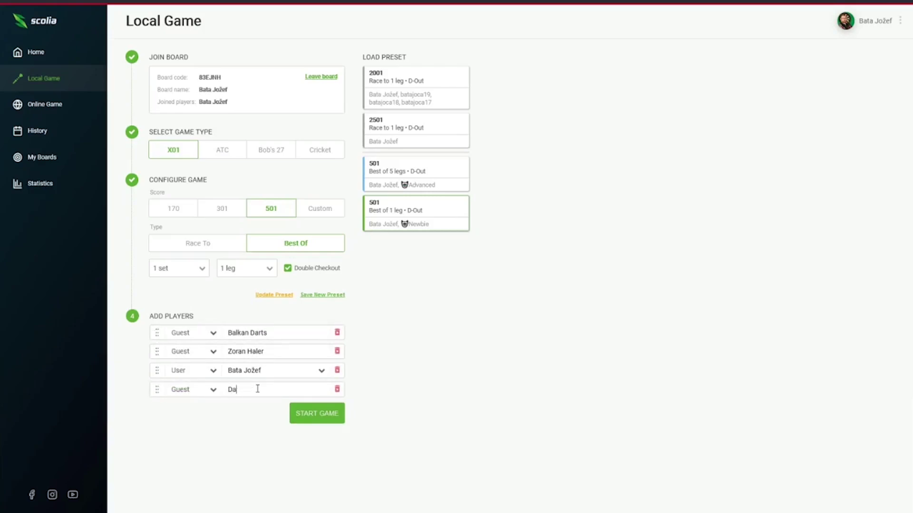
pyautogui.write('rts Akademija')
pyautogui.moveTo(156, 390); pyautogui.dragTo(159, 352)
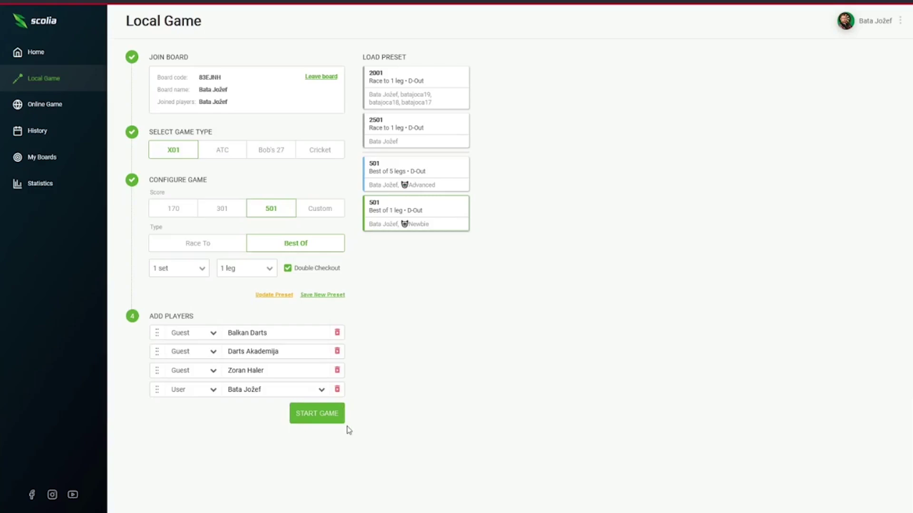
pyautogui.click(280, 296)
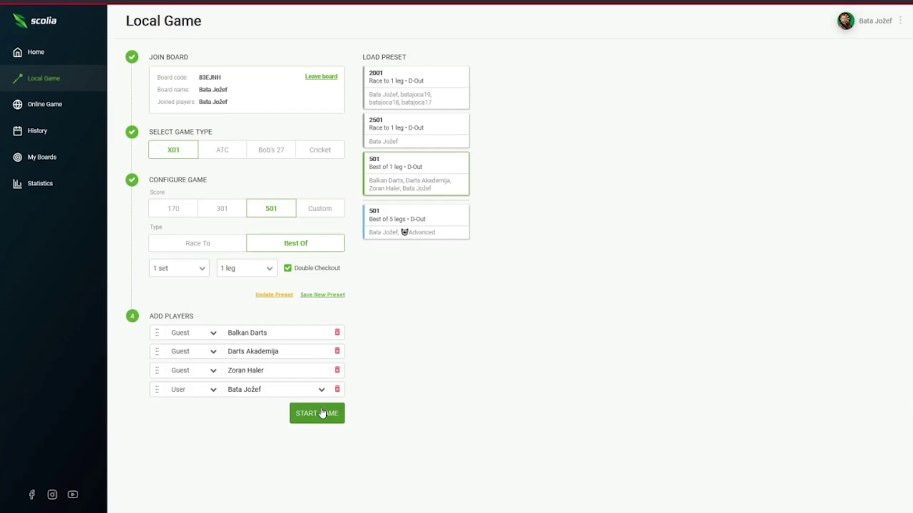
# Switch to Around The Clock with Trebles, 20 To 1, and two extra players.
pyautogui.click(215, 159)
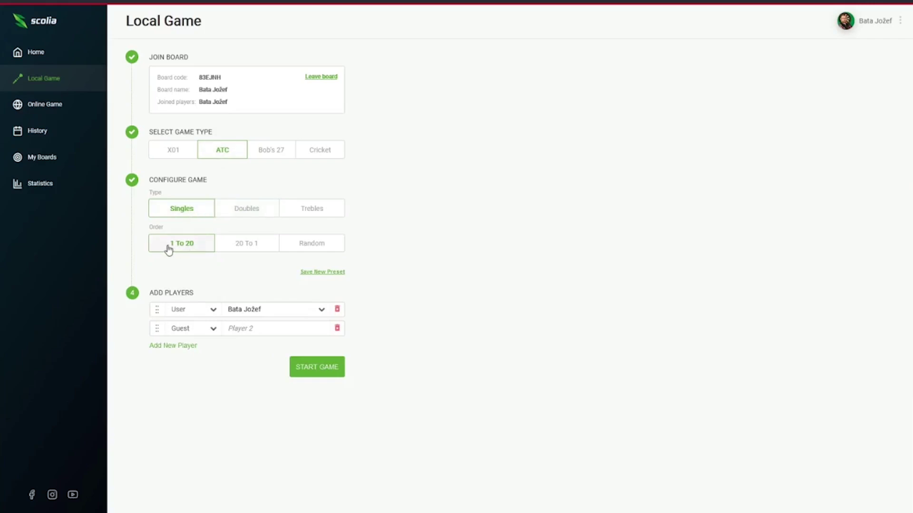
pyautogui.click(243, 245)
pyautogui.click(304, 247)
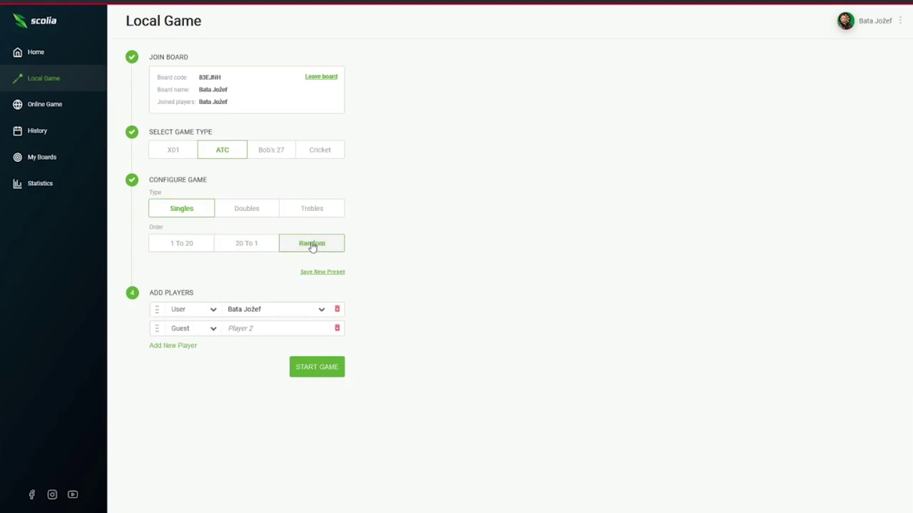
pyautogui.click(166, 346)
pyautogui.click(172, 364)
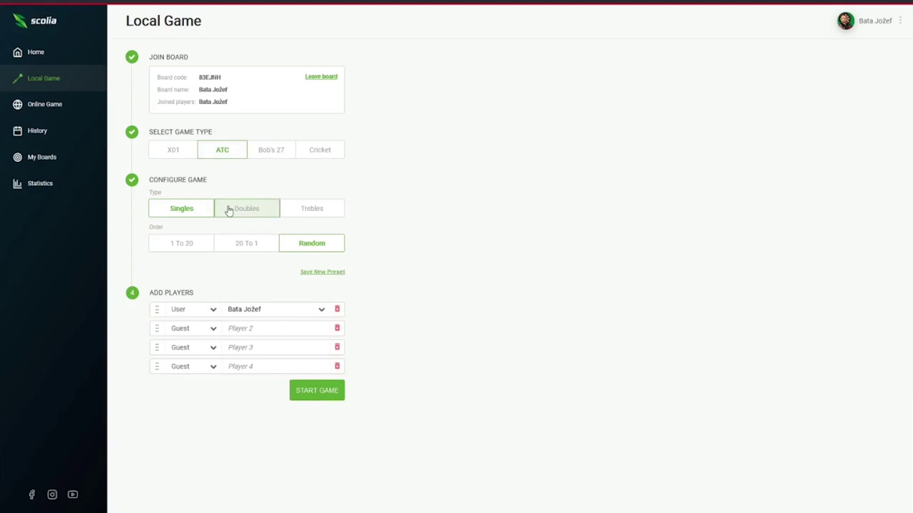
pyautogui.click(253, 212)
pyautogui.click(244, 244)
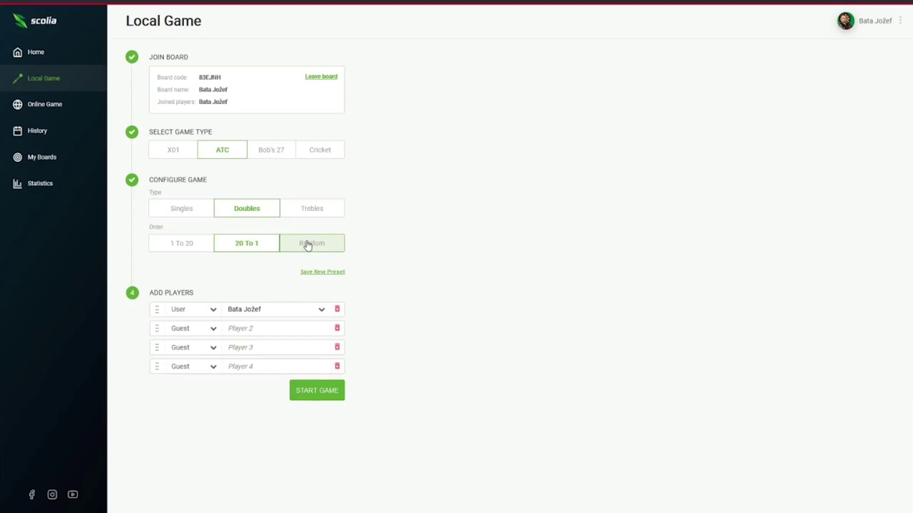
pyautogui.click(308, 210)
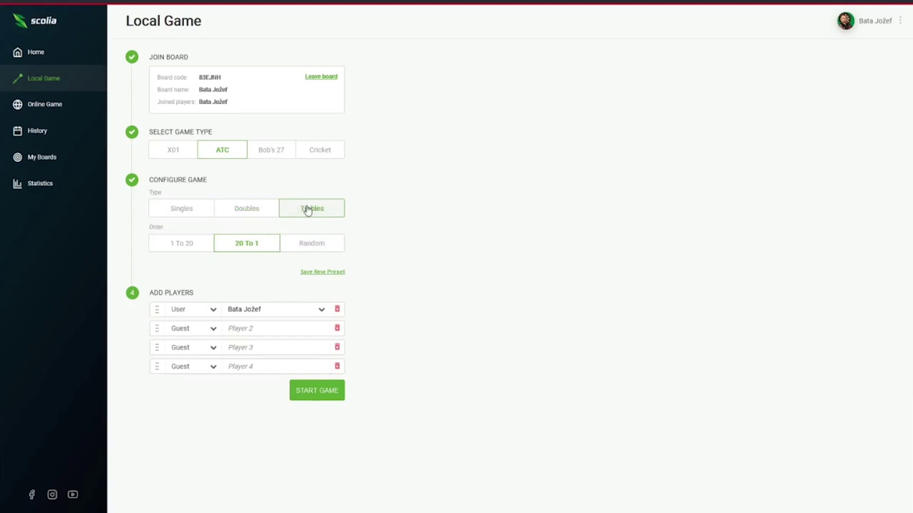
# Move the signed-in user last and make Player 3 a Beginner bot.
pyautogui.moveTo(151, 366)
pyautogui.mouseDown()
pyautogui.moveTo(162, 351)
pyautogui.moveTo(152, 342)
pyautogui.moveTo(157, 368)
pyautogui.mouseUp()
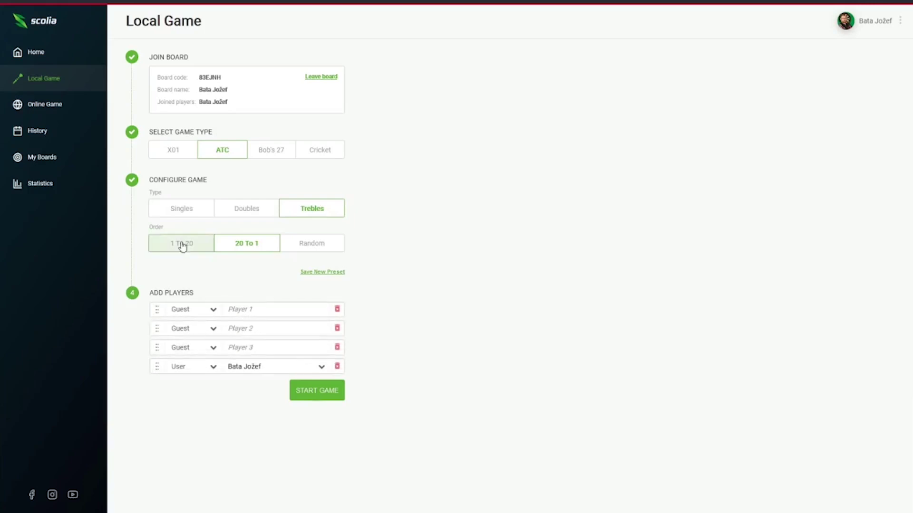
pyautogui.click(212, 348)
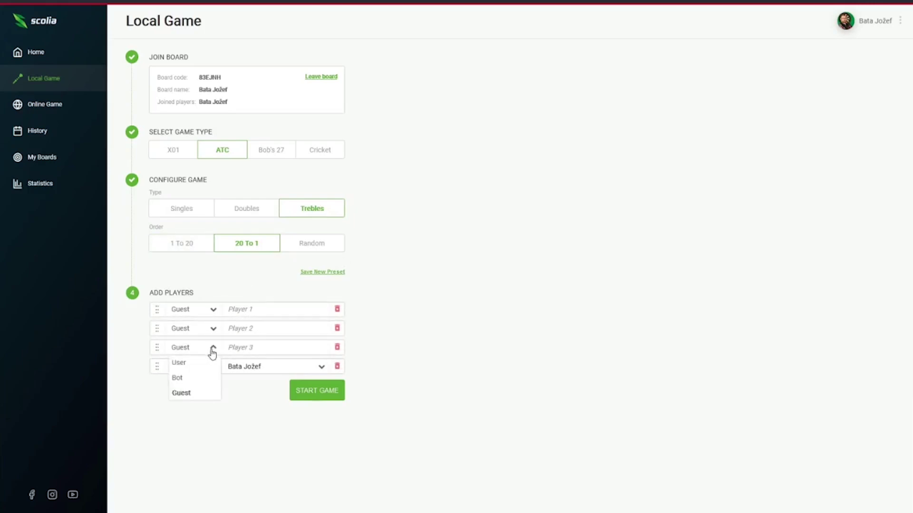
pyautogui.click(176, 379)
pyautogui.click(321, 349)
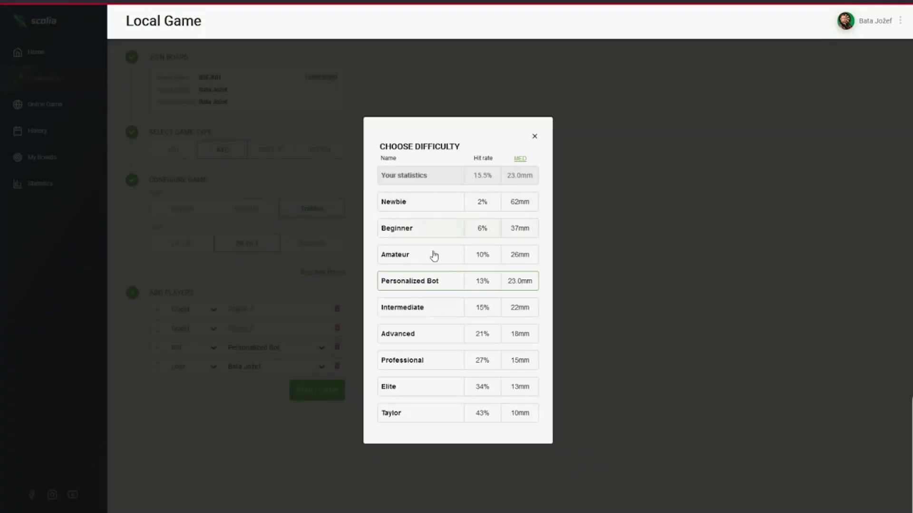
pyautogui.click(412, 239)
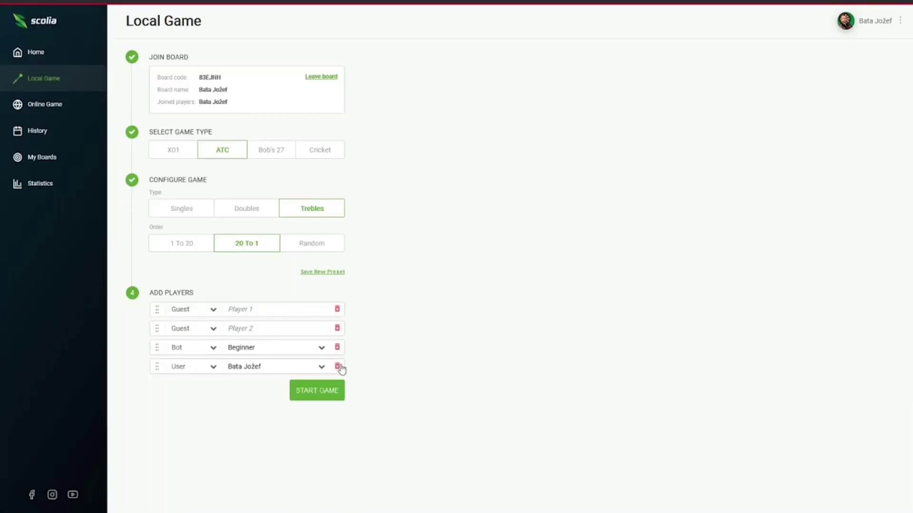
# Remove the bot and both guests, set Singles, 1 To 20, and make the remaining player a named guest.
pyautogui.click(337, 349)
pyautogui.click(337, 328)
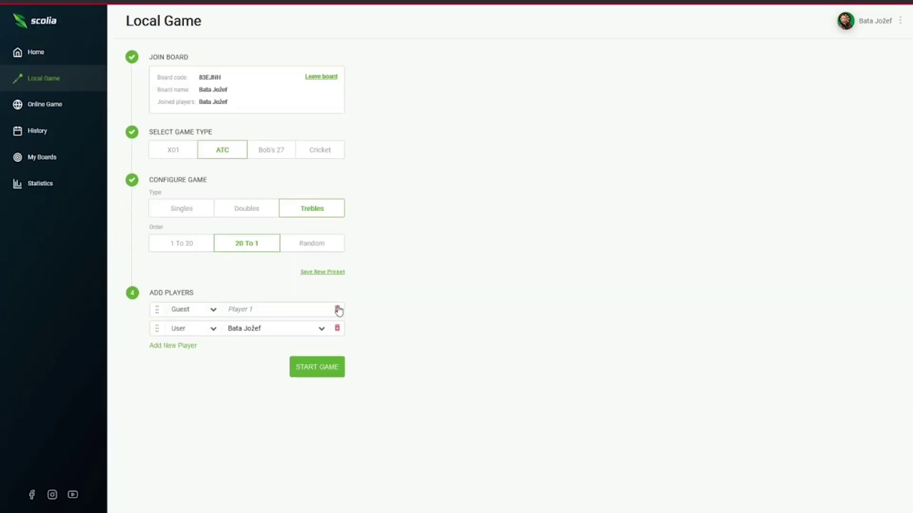
pyautogui.click(337, 309)
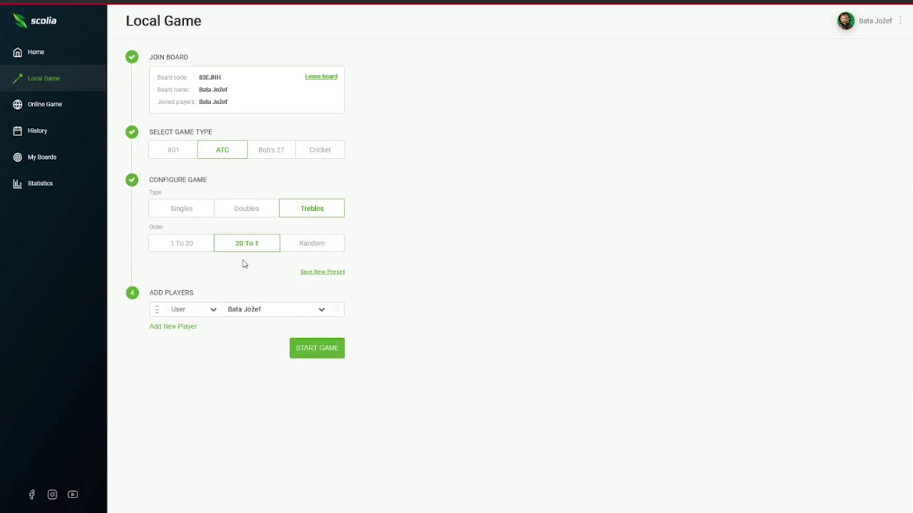
pyautogui.click(181, 254)
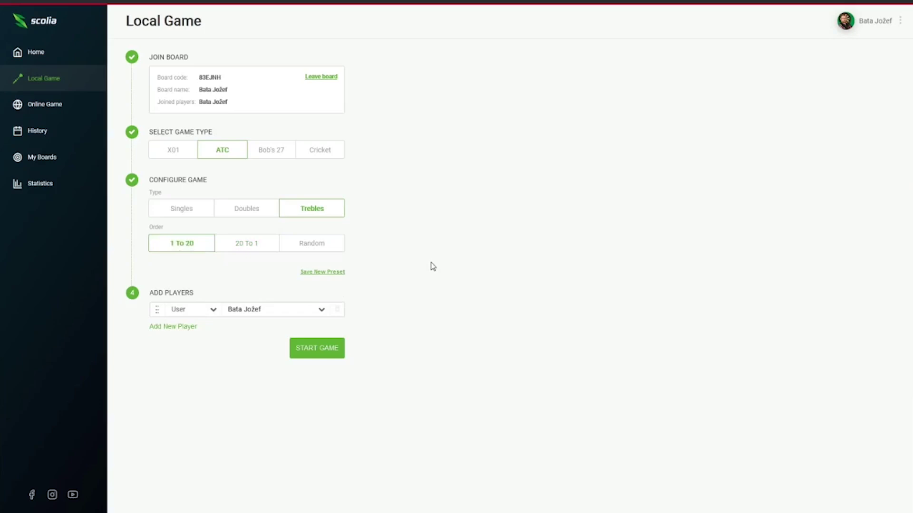
pyautogui.click(194, 213)
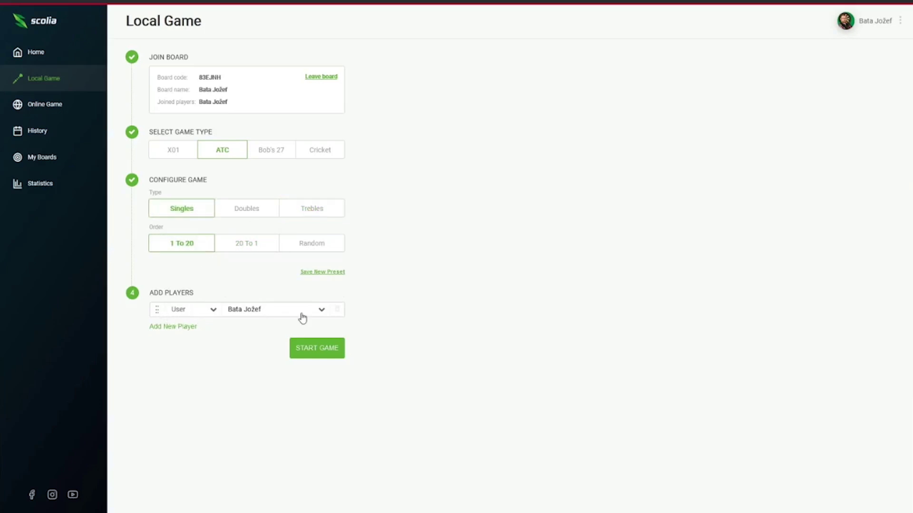
pyautogui.click(213, 310)
pyautogui.click(186, 361)
pyautogui.click(249, 309)
# Try the other ATC types and orders, save Singles 1 To 20 as a new preset, and switch to Bob's 27.
pyautogui.click(246, 209)
pyautogui.click(314, 212)
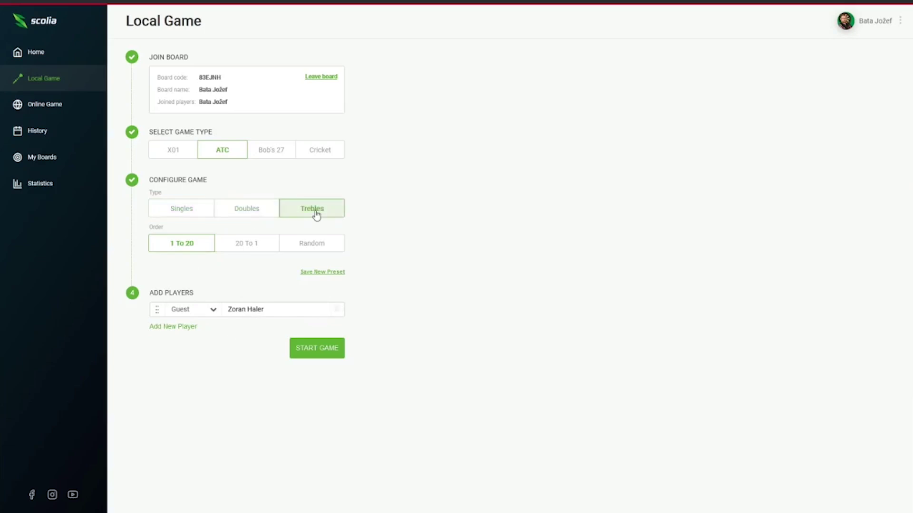
pyautogui.click(252, 244)
pyautogui.click(311, 244)
pyautogui.click(183, 210)
pyautogui.click(183, 248)
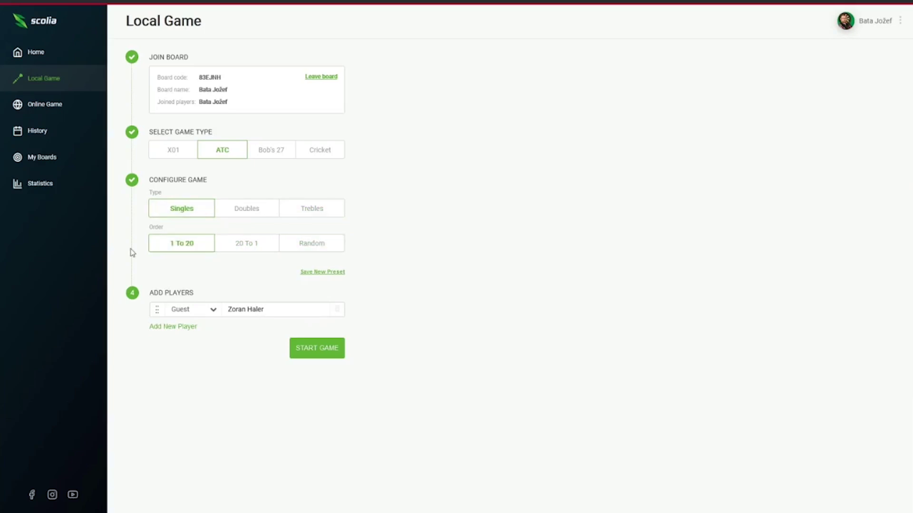
pyautogui.click(332, 272)
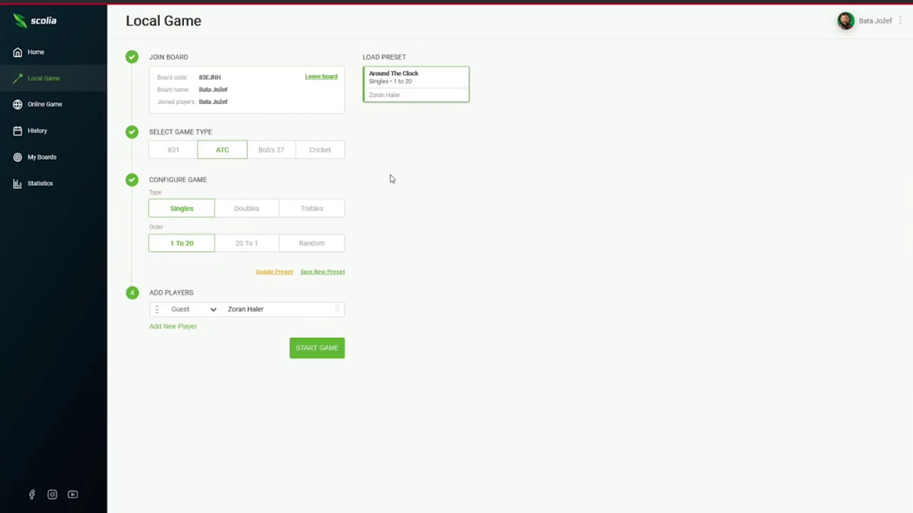
pyautogui.click(271, 150)
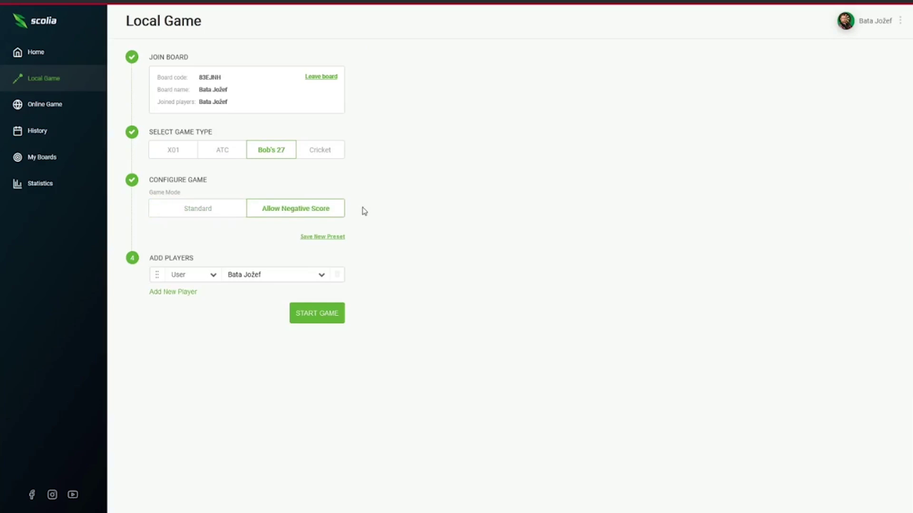
pyautogui.click(170, 292)
pyautogui.click(174, 310)
pyautogui.click(179, 329)
pyautogui.click(190, 293)
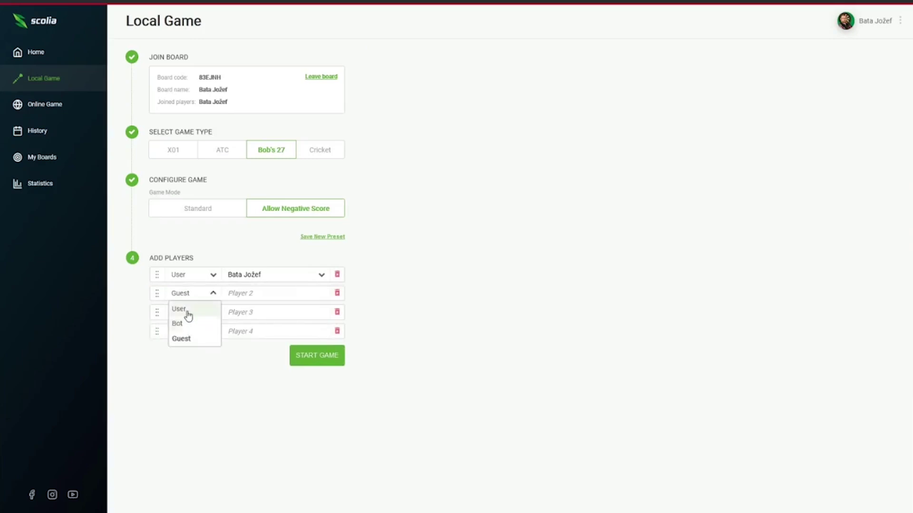
pyautogui.click(187, 342)
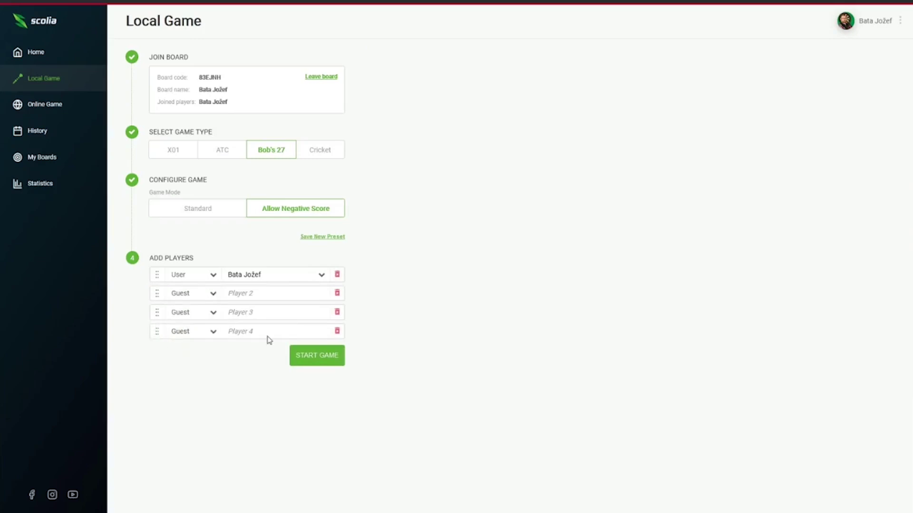
pyautogui.click(338, 332)
pyautogui.click(337, 313)
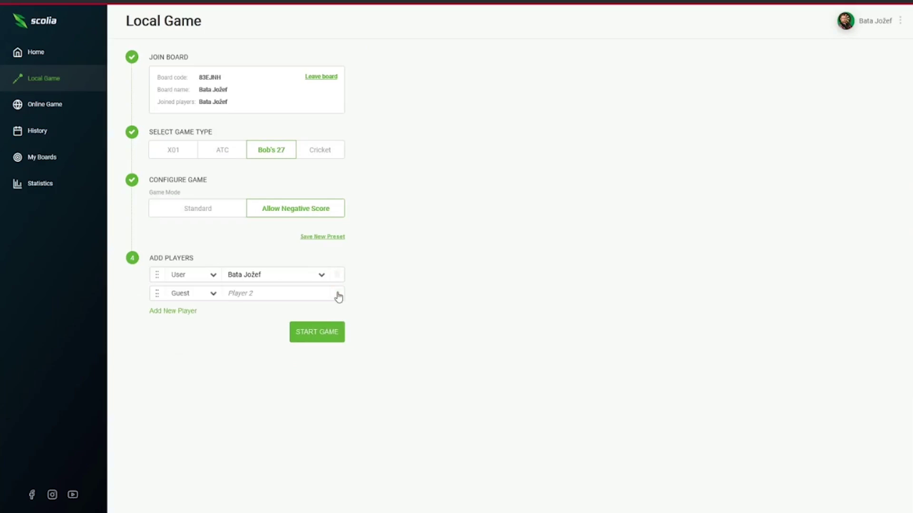
pyautogui.click(337, 294)
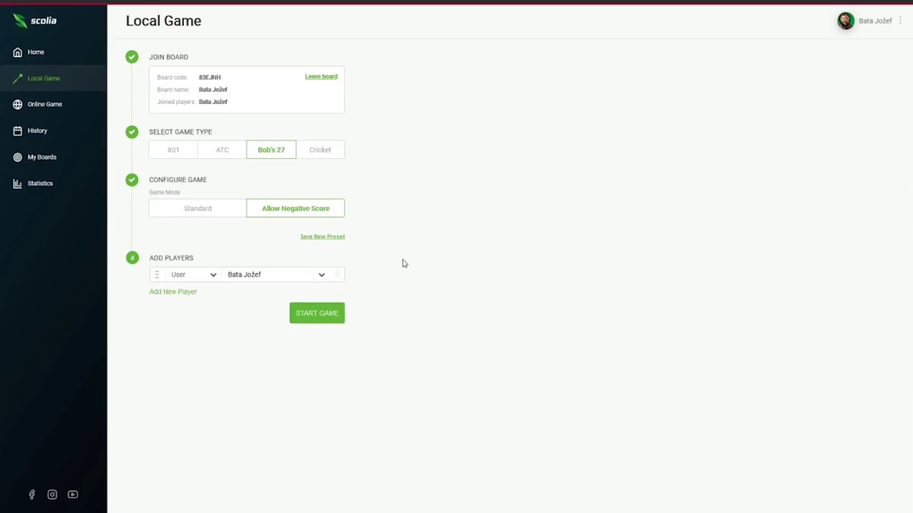
# Switch to Cricket in Cut-Throat mode and add two more guest players, keeping Player 2 a guest.
pyautogui.click(322, 152)
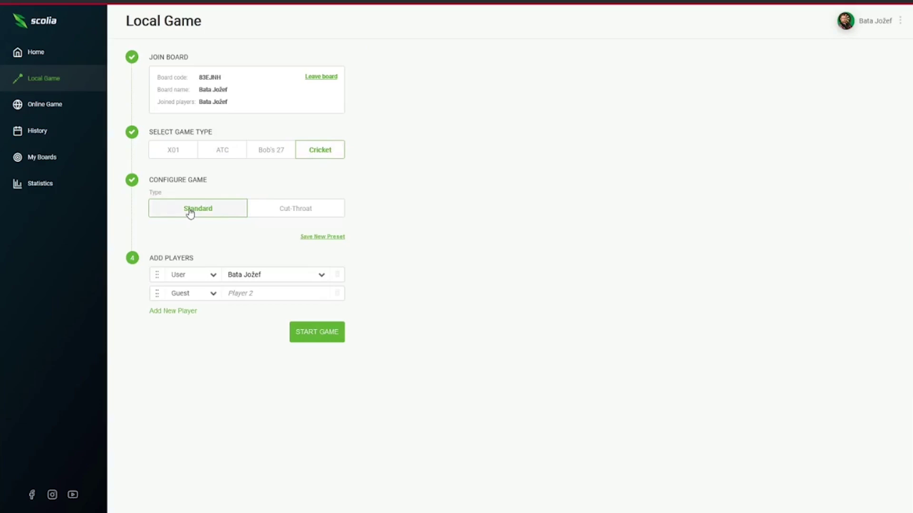
pyautogui.click(286, 213)
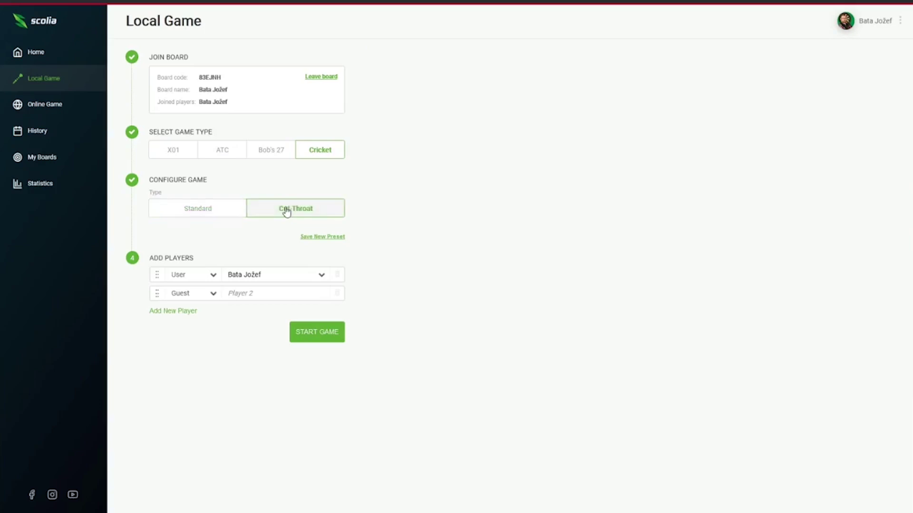
pyautogui.click(173, 311)
pyautogui.click(174, 329)
pyautogui.click(203, 294)
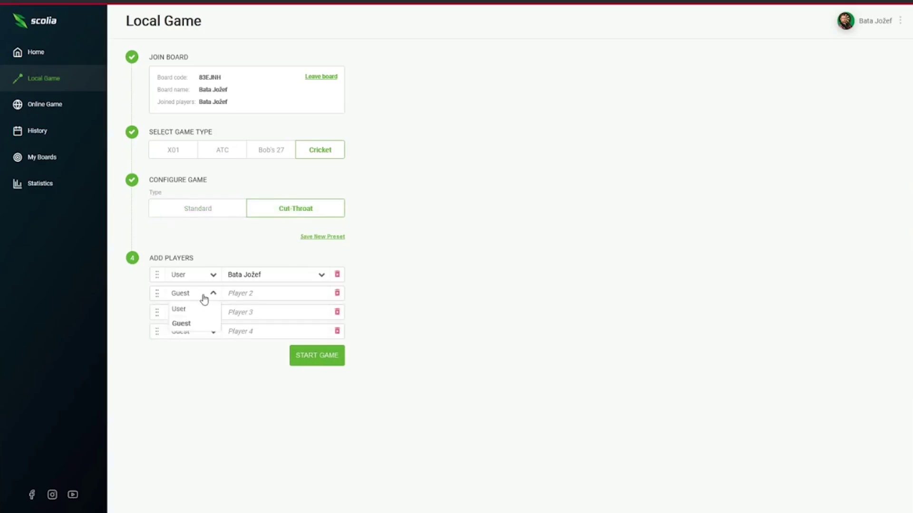
pyautogui.click(188, 327)
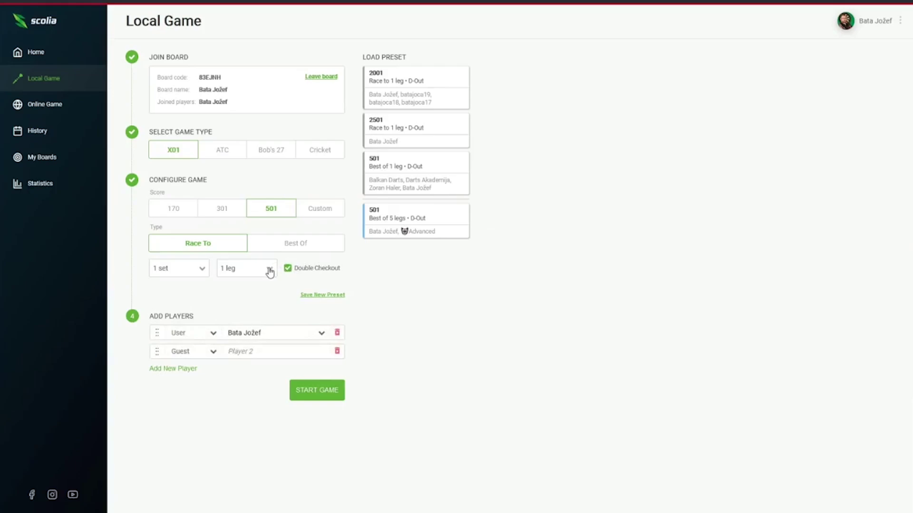
# Set the 501 match to 2 legs, name the guest, move them above the user, and start.
pyautogui.click(268, 269)
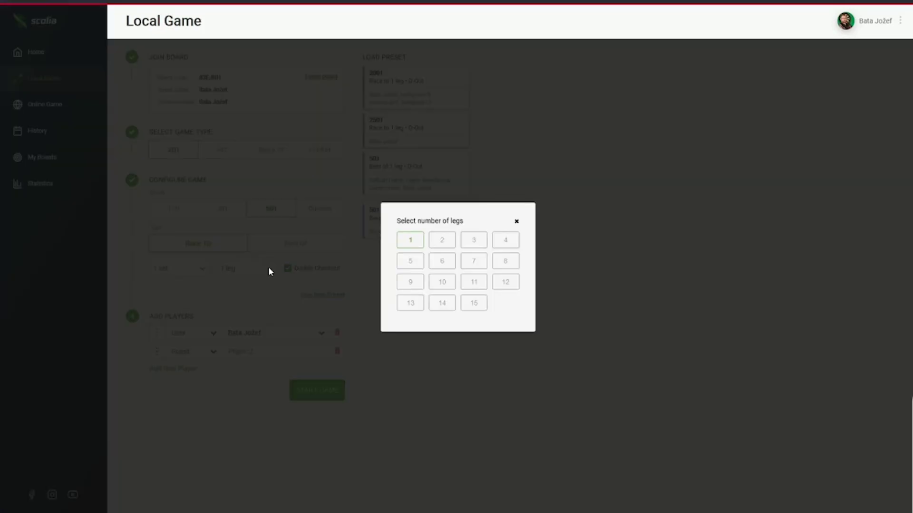
pyautogui.click(441, 241)
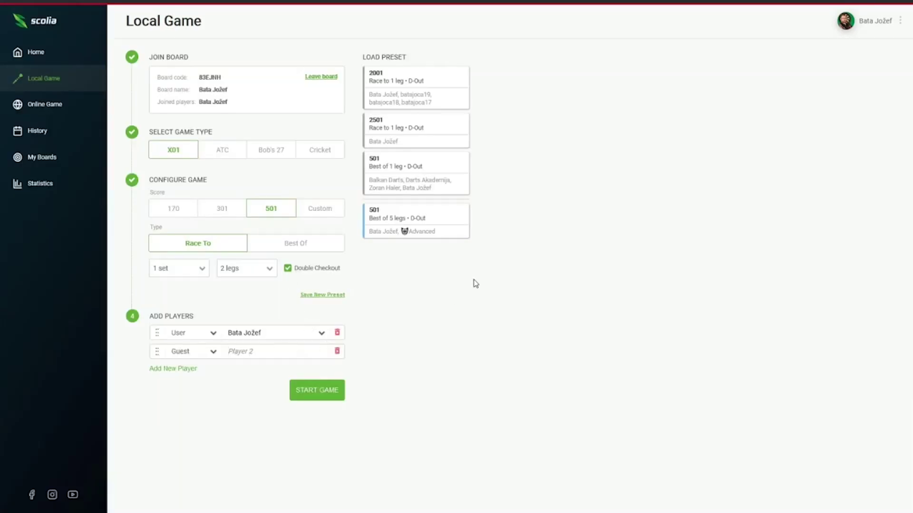
pyautogui.moveTo(156, 351); pyautogui.dragTo(156, 332)
pyautogui.click(326, 395)
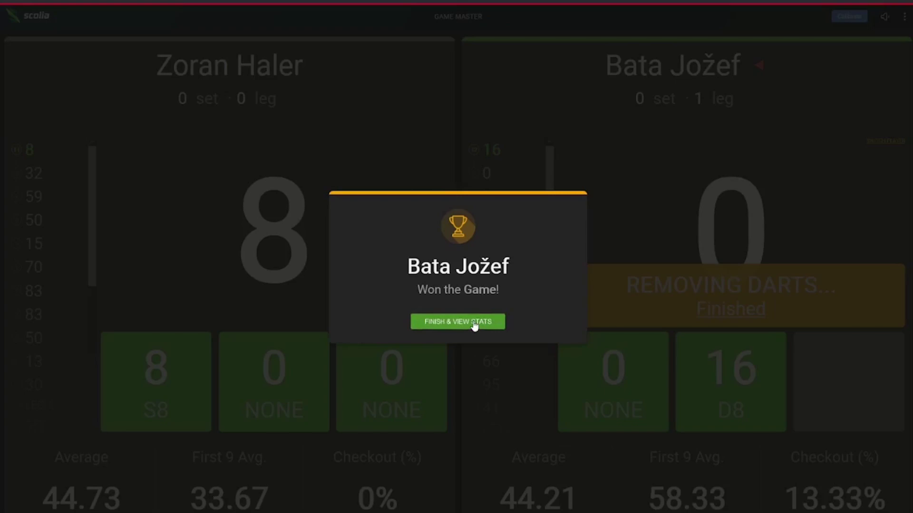
# Dismiss the Won the Game notice to open the match's Game Statistics.
pyautogui.click(472, 321)
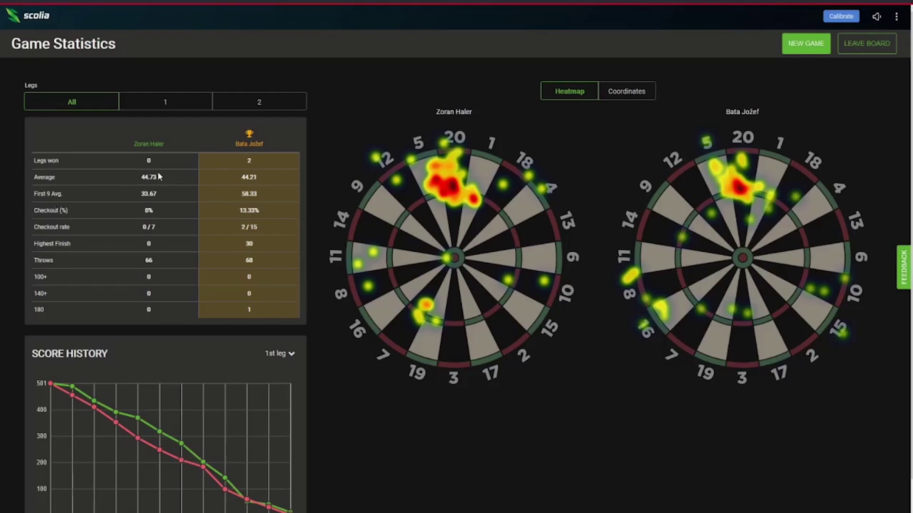
# Toggle the dartboards between coordinate dots and heatmaps while viewing legs 1 and 2.
pyautogui.click(616, 91)
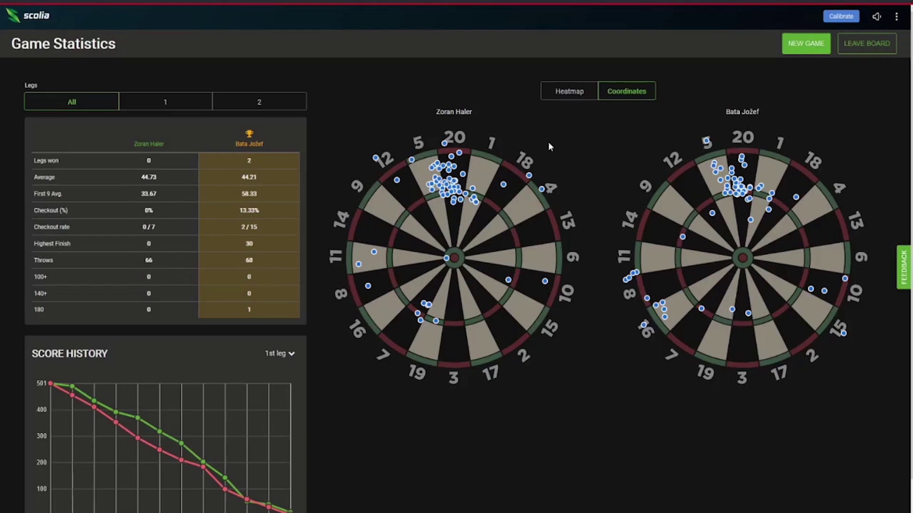
pyautogui.click(557, 102)
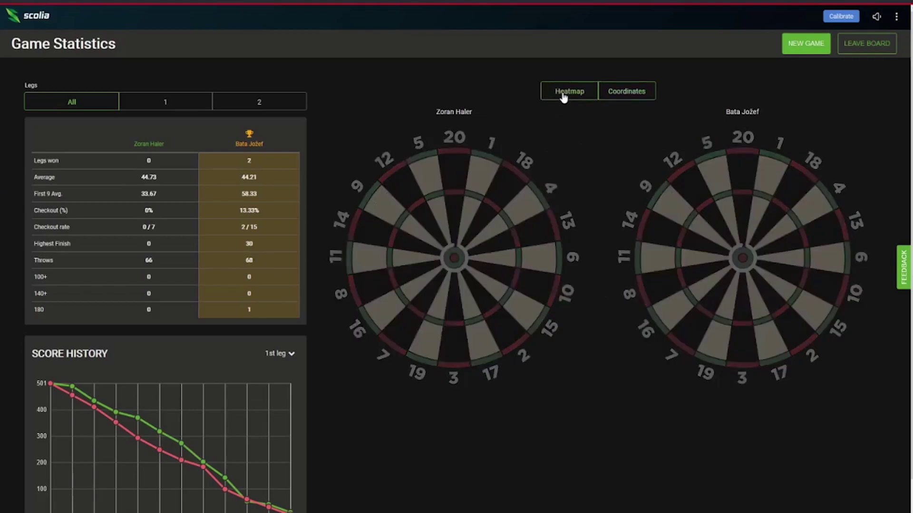
pyautogui.click(189, 102)
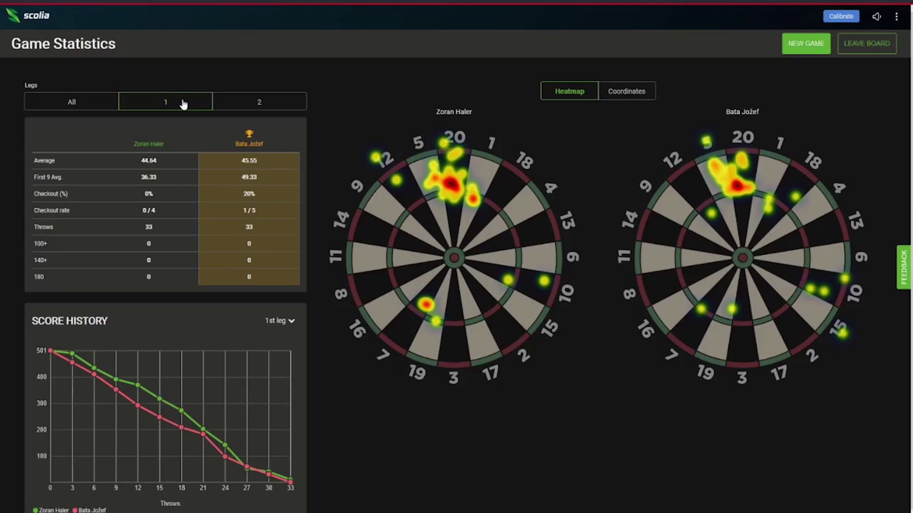
pyautogui.click(628, 90)
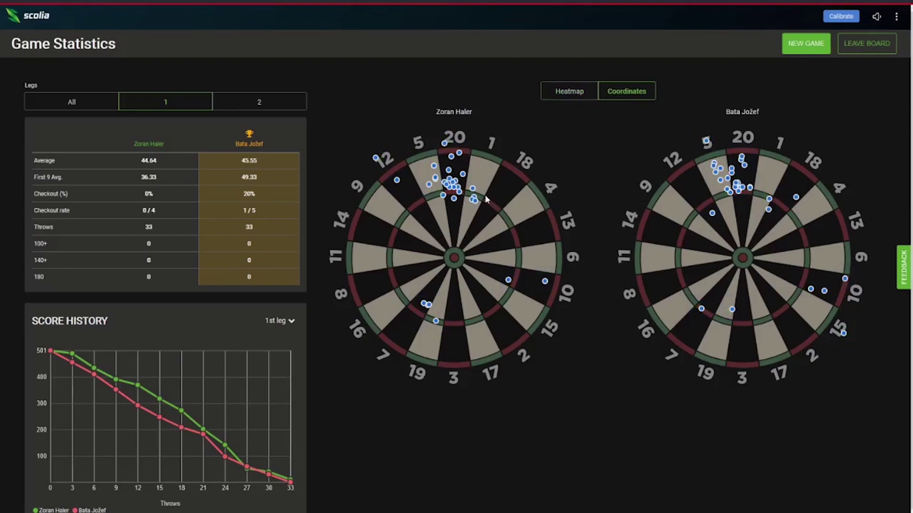
pyautogui.click(273, 106)
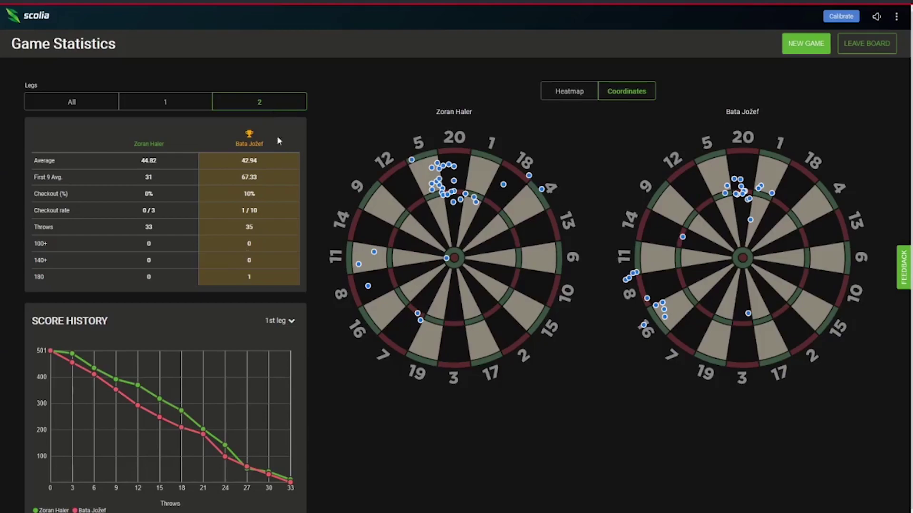
pyautogui.click(178, 107)
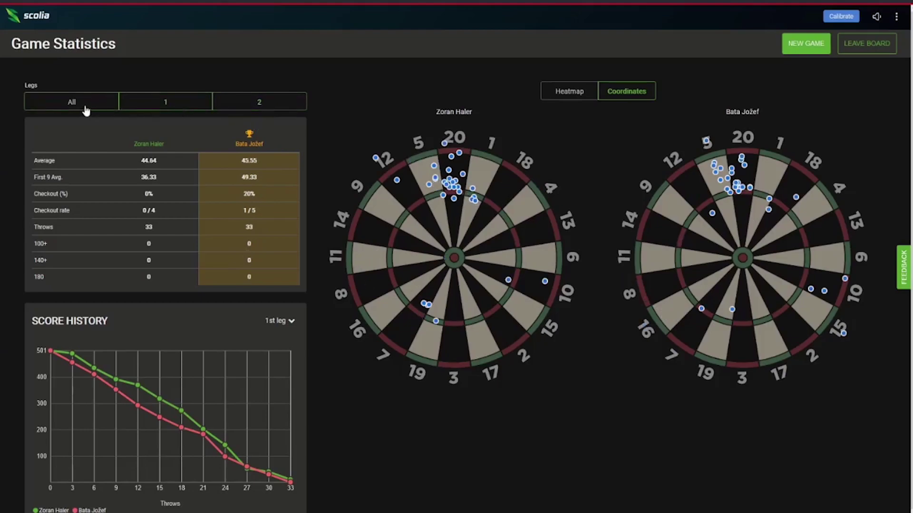
# Compare All legs, leg 1 and leg 2 statistics, then return to a new game setup.
pyautogui.click(85, 110)
pyautogui.click(152, 107)
pyautogui.click(249, 106)
pyautogui.click(190, 110)
pyautogui.click(107, 113)
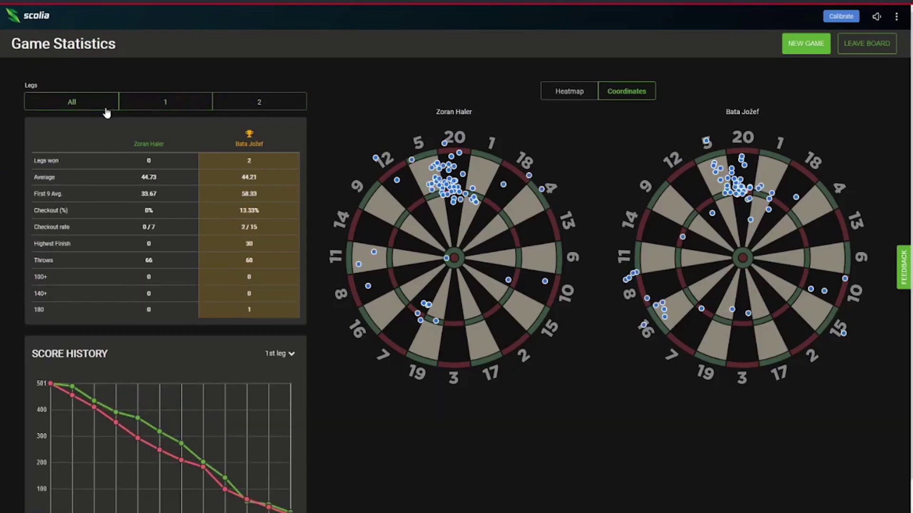
pyautogui.click(247, 111)
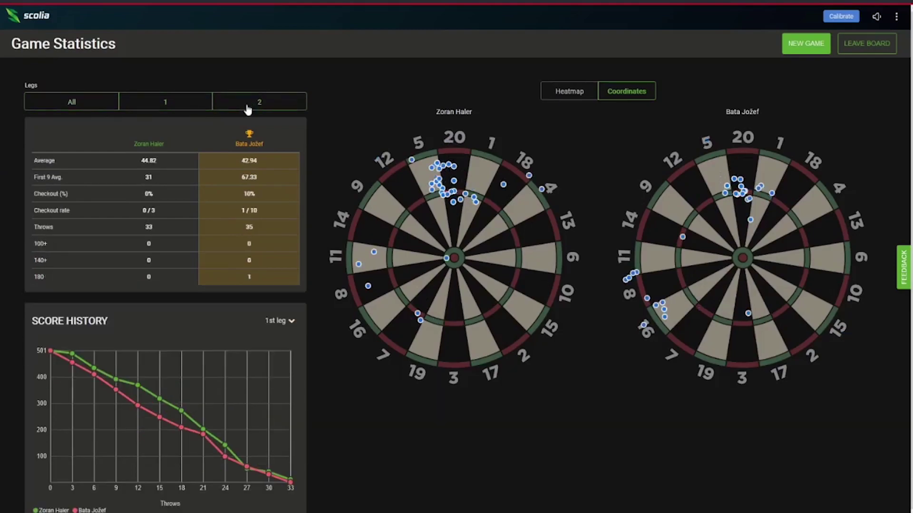
pyautogui.click(807, 43)
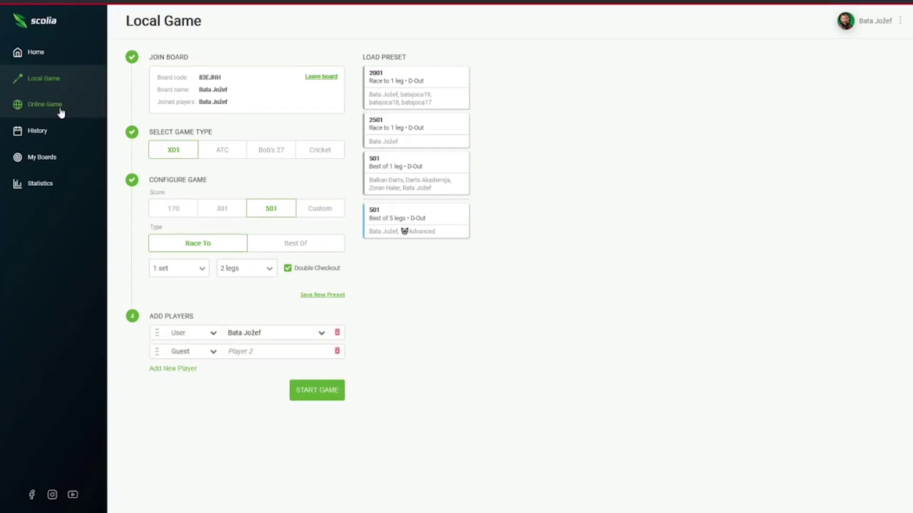
# Open the online lobby and browse its player list and active/in-game player counts.
pyautogui.click(61, 112)
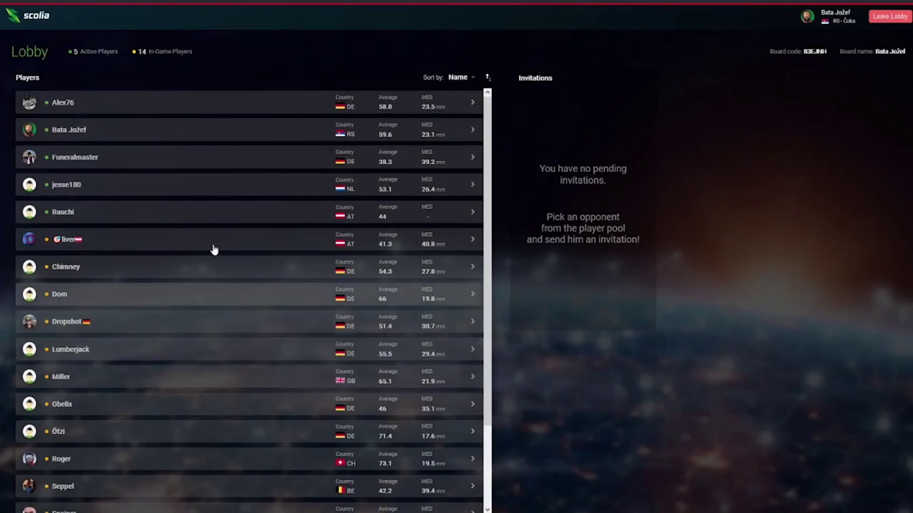
pyautogui.scroll(-3, 149, 363)
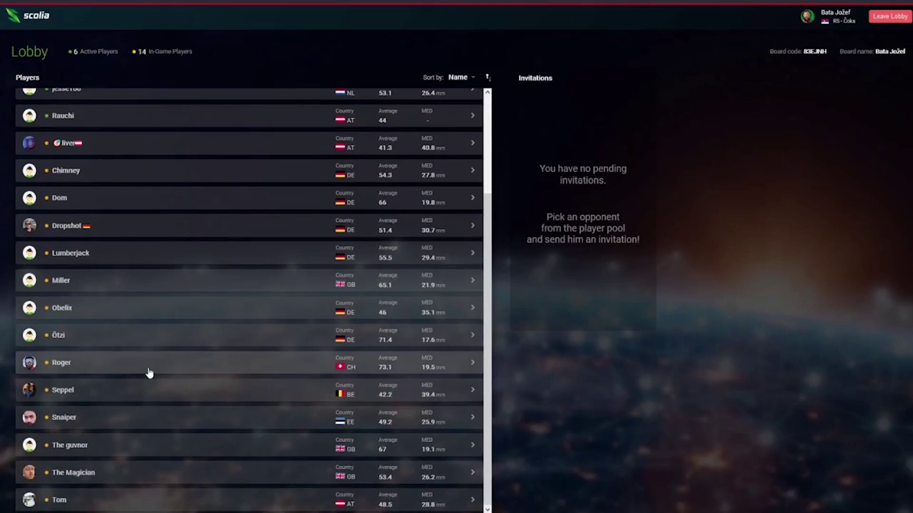
pyautogui.scroll(2, 149, 373)
pyautogui.scroll(3, 153, 385)
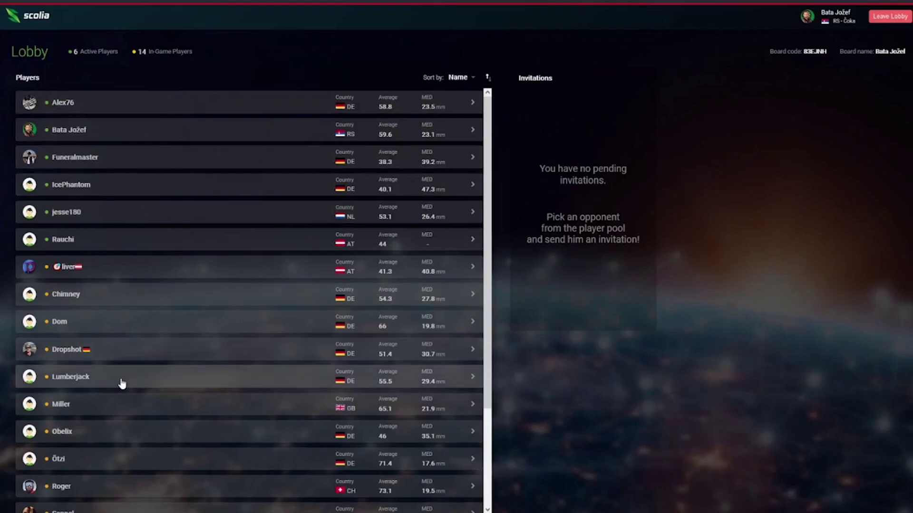
pyautogui.scroll(-2, 160, 383)
pyautogui.scroll(3, 158, 379)
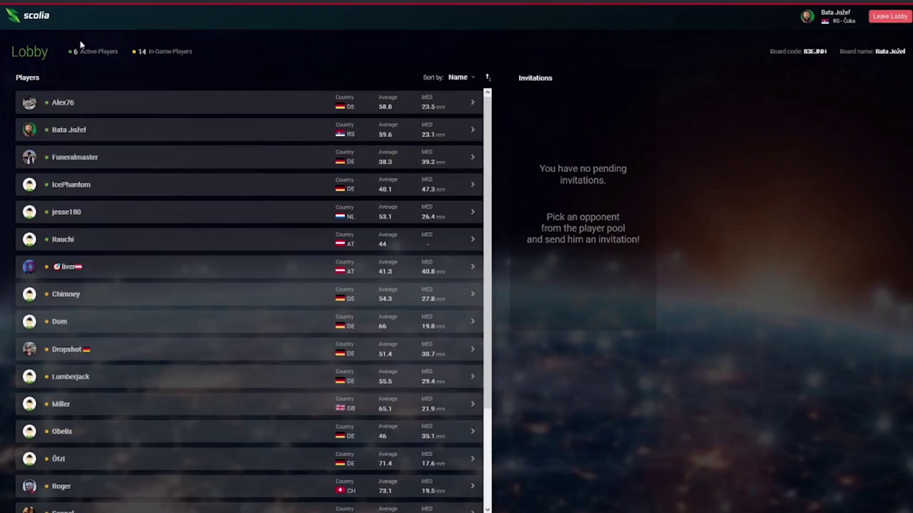
pyautogui.moveTo(70, 51); pyautogui.dragTo(97, 51)
pyautogui.click(147, 51)
pyautogui.tripleClick(147, 51)
pyautogui.click(191, 73)
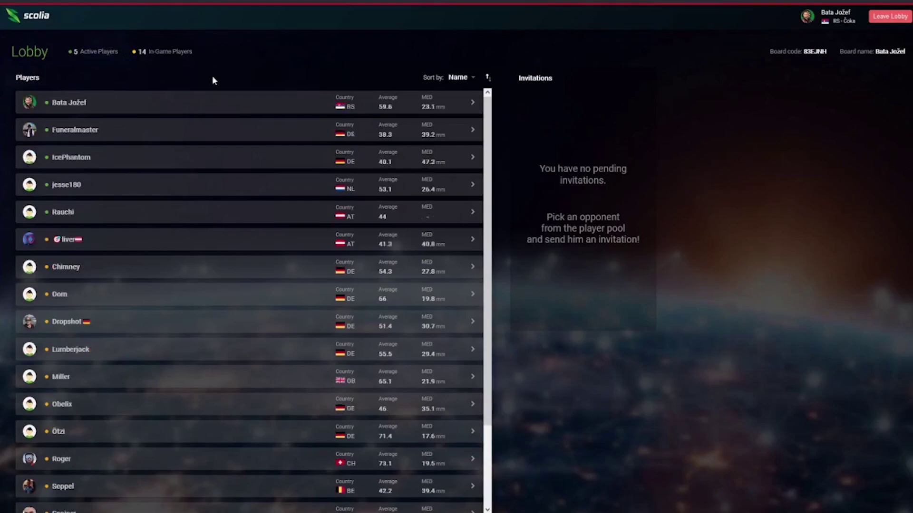
# View the profiles of players averaging 41.3 and 40.1, then start an invitation to the latter.
pyautogui.click(123, 240)
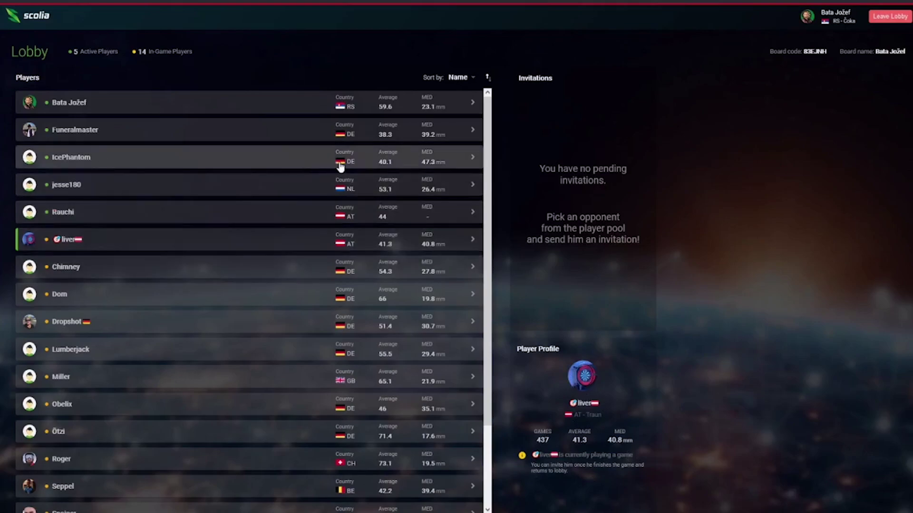
pyautogui.click(472, 159)
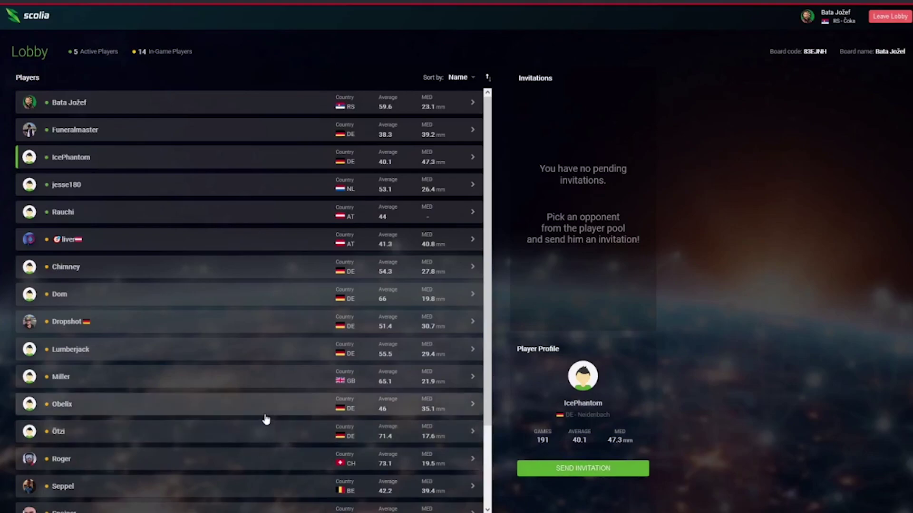
pyautogui.scroll(-2, 265, 420)
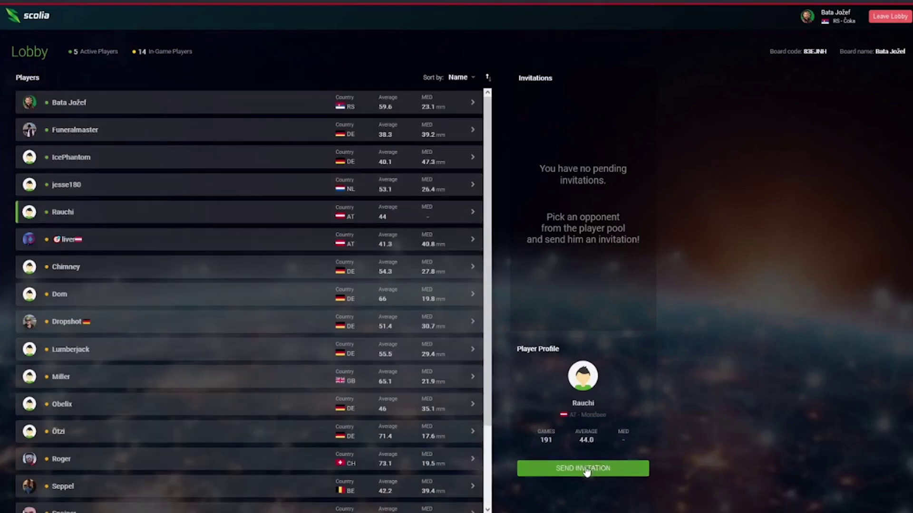
pyautogui.click(587, 470)
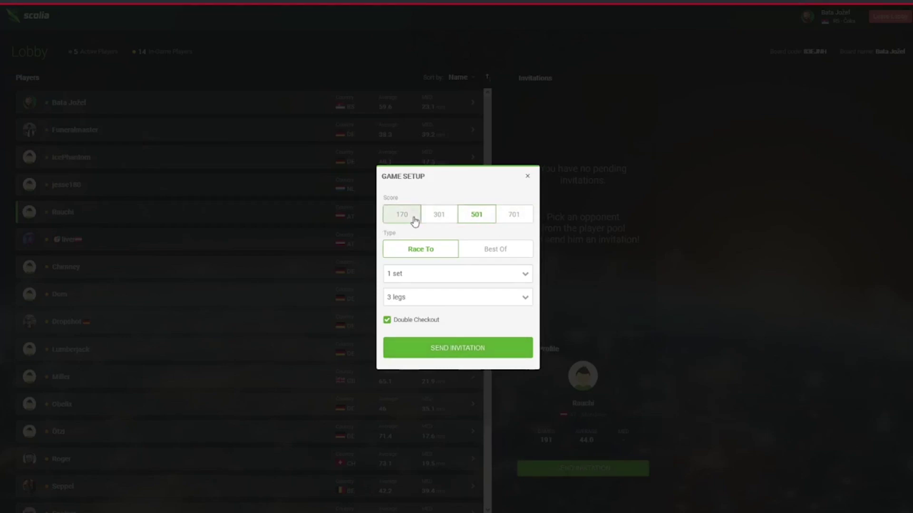
# Try starting scores 170, 301, 501 and 701 and Best Of, leaving 701 Race To.
pyautogui.click(517, 219)
pyautogui.click(499, 254)
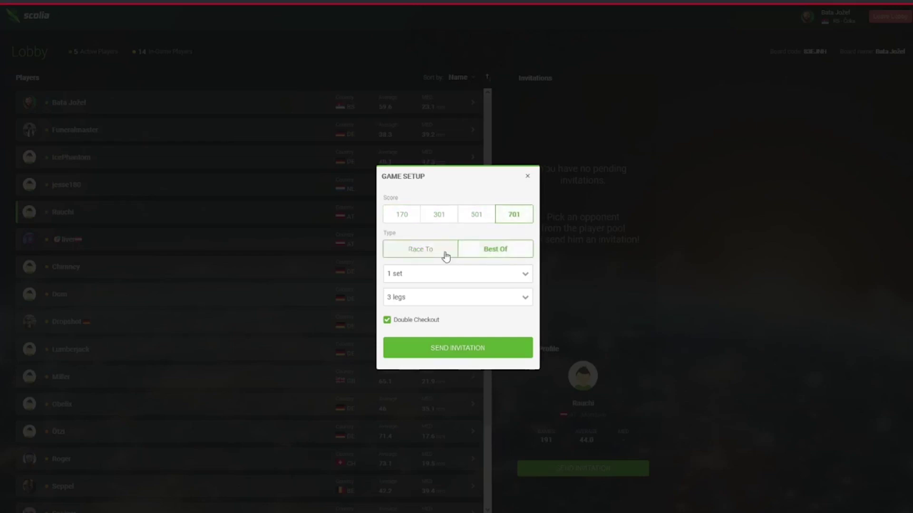
pyautogui.click(442, 255)
pyautogui.click(404, 214)
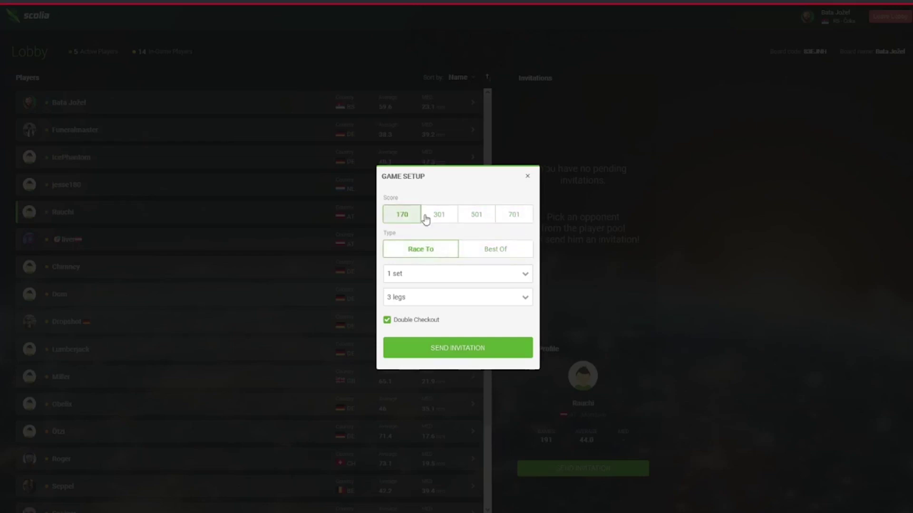
pyautogui.click(427, 220)
pyautogui.click(477, 220)
pyautogui.click(512, 219)
pyautogui.click(498, 247)
pyautogui.click(444, 247)
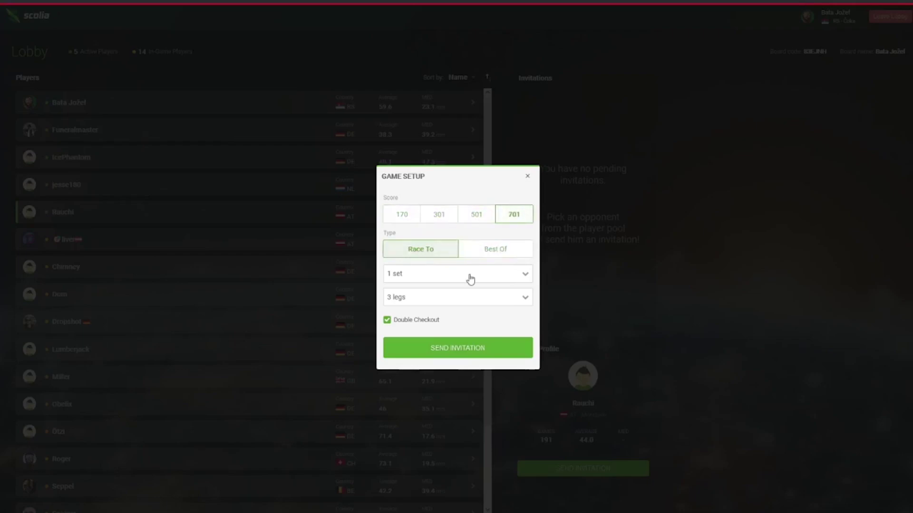
# Check the sets picker without changing it and close Game Setup without inviting.
pyautogui.click(502, 279)
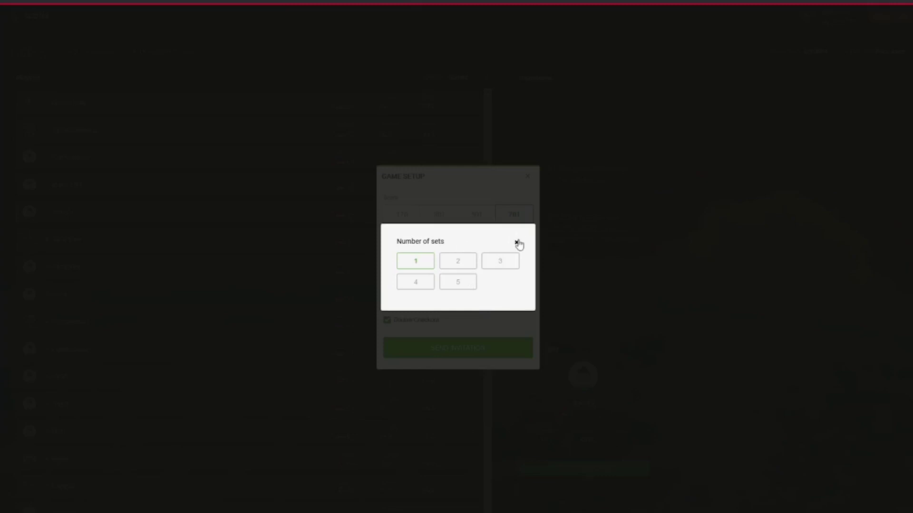
pyautogui.click(516, 243)
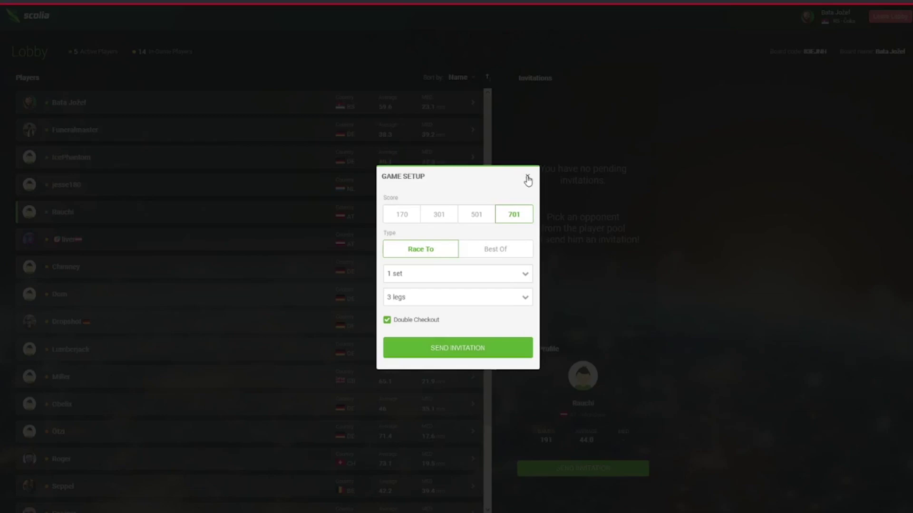
pyautogui.click(527, 179)
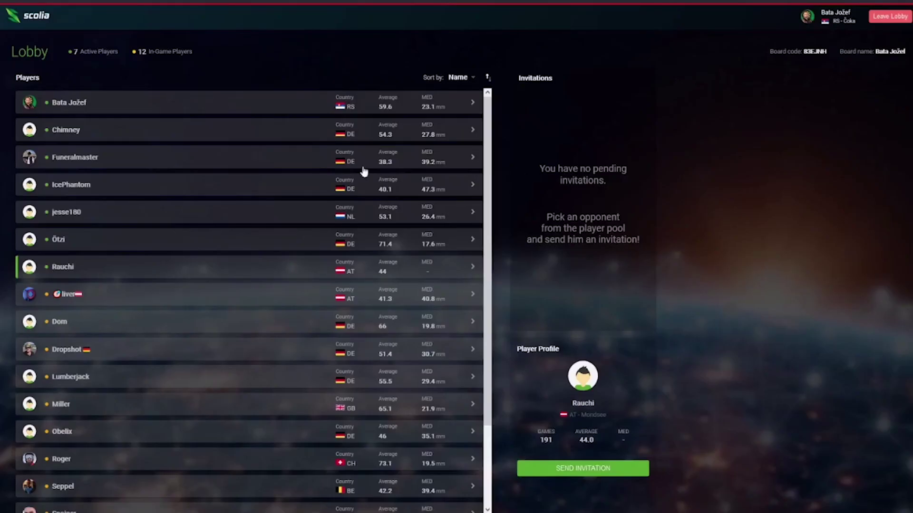
# View the 40.1-average player's profile, then leave the lobby and confirm.
pyautogui.click(304, 183)
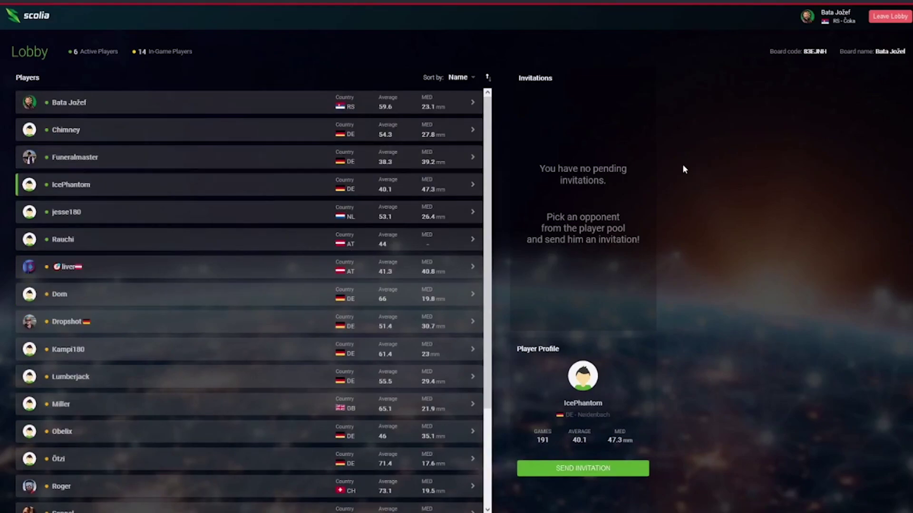
pyautogui.click(883, 18)
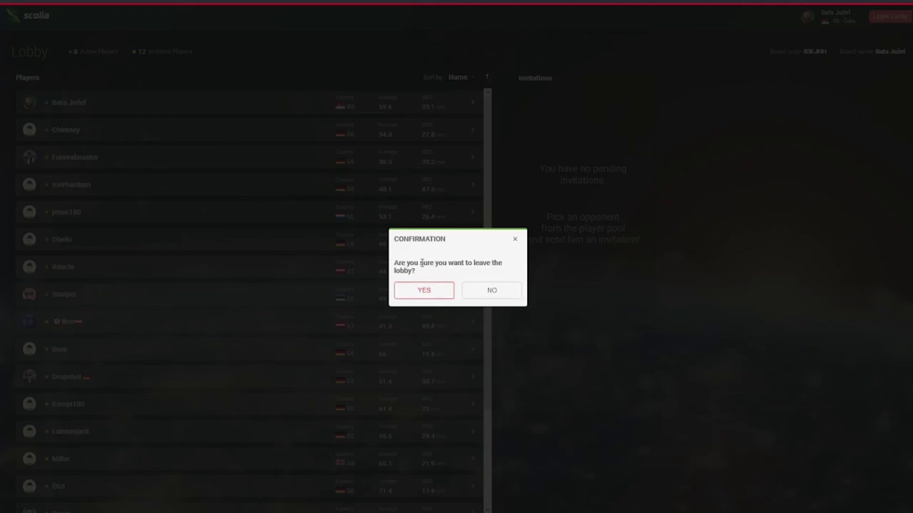
pyautogui.click(425, 290)
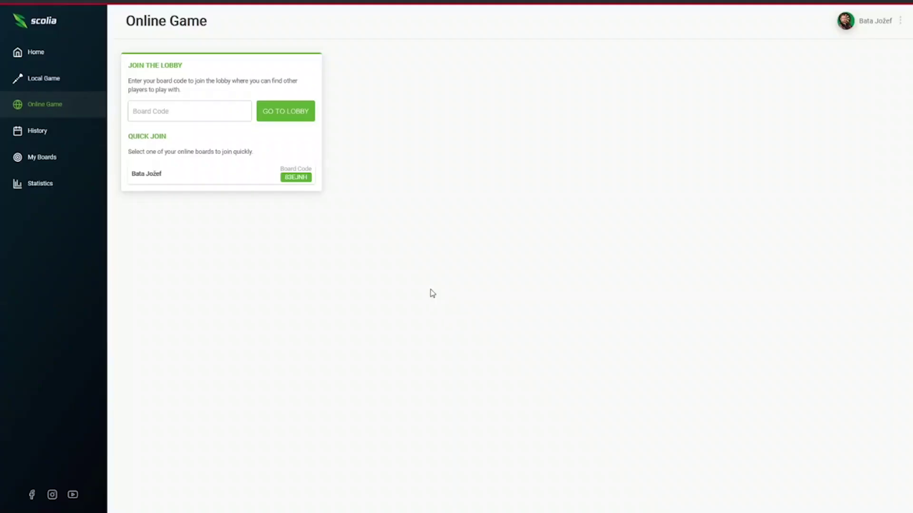
# Quick-join the user's own board from Local Game and open the game History list.
pyautogui.click(40, 77)
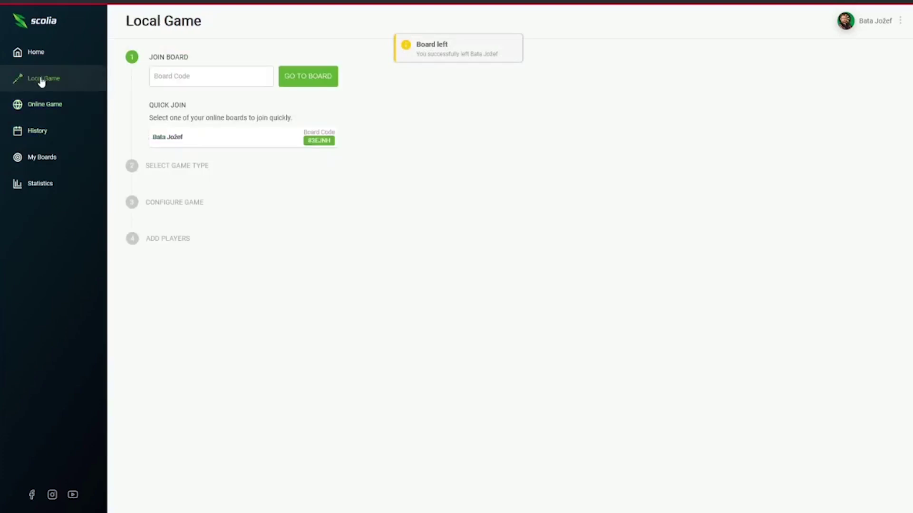
pyautogui.click(290, 145)
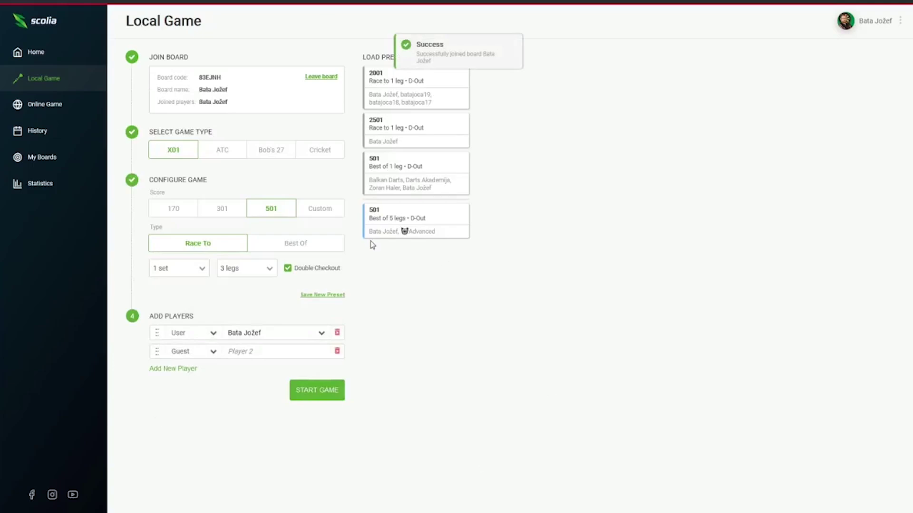
pyautogui.click(43, 142)
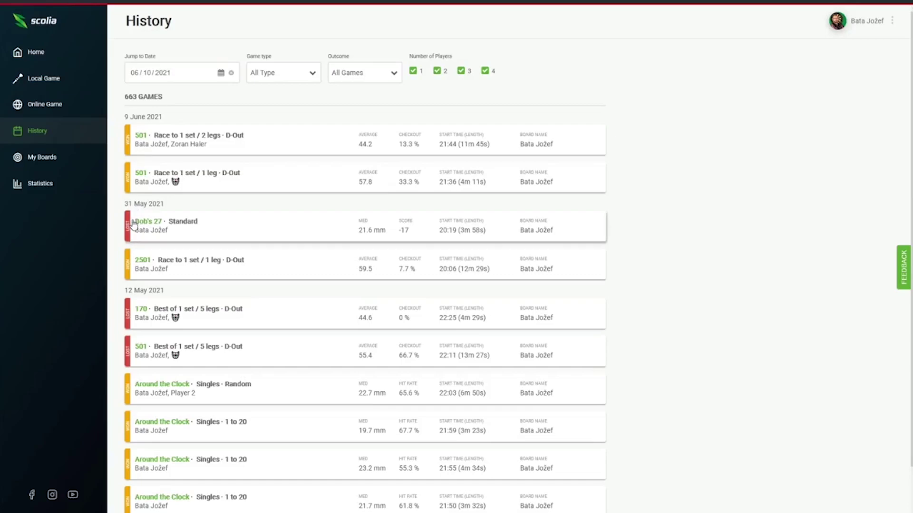
# Open the Around the Clock 1 to 20 game's statistics and toggle Merged, then Raw Coordinates.
pyautogui.click(202, 428)
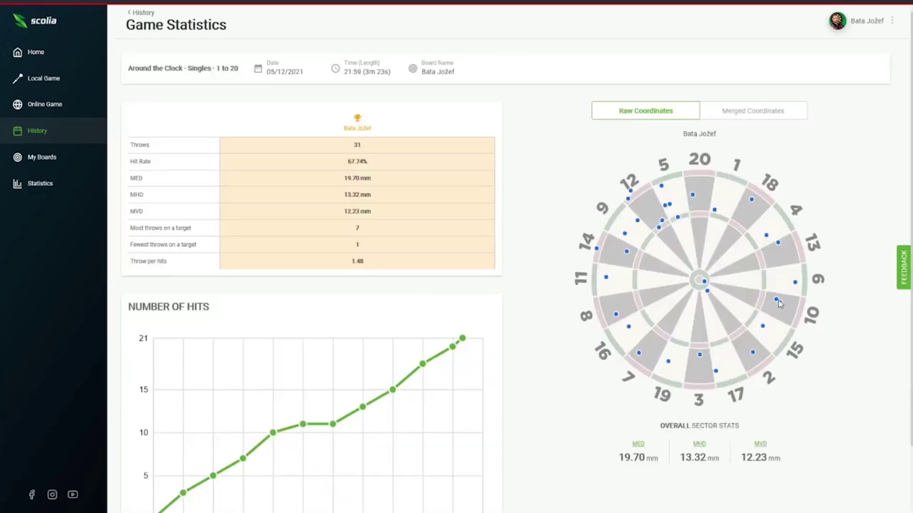
pyautogui.click(743, 113)
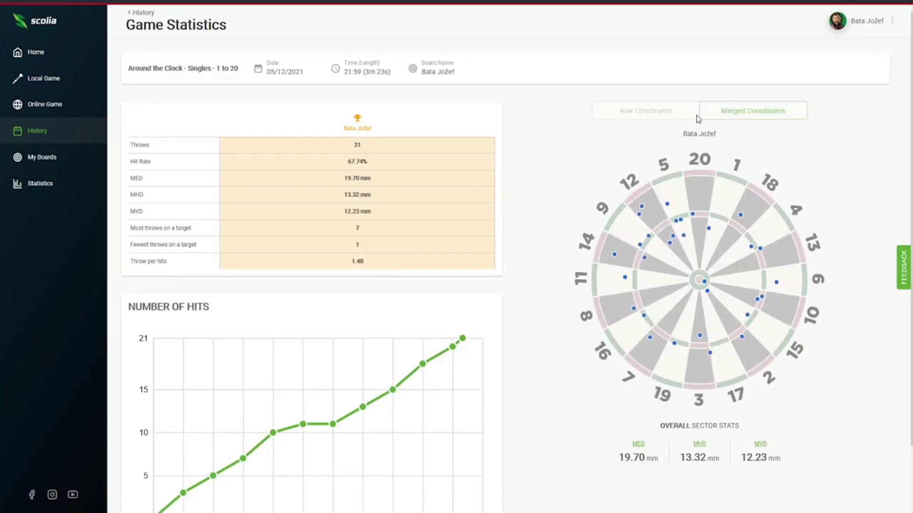
pyautogui.click(668, 115)
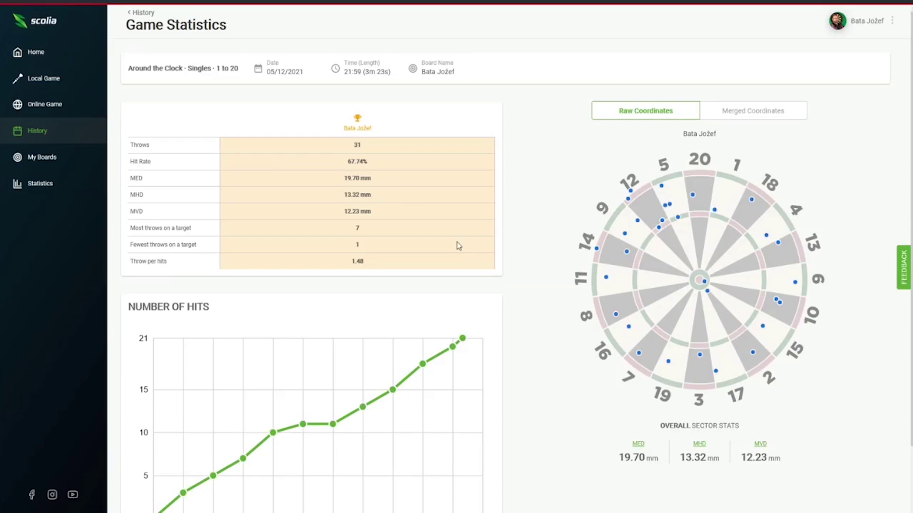
pyautogui.click(639, 445)
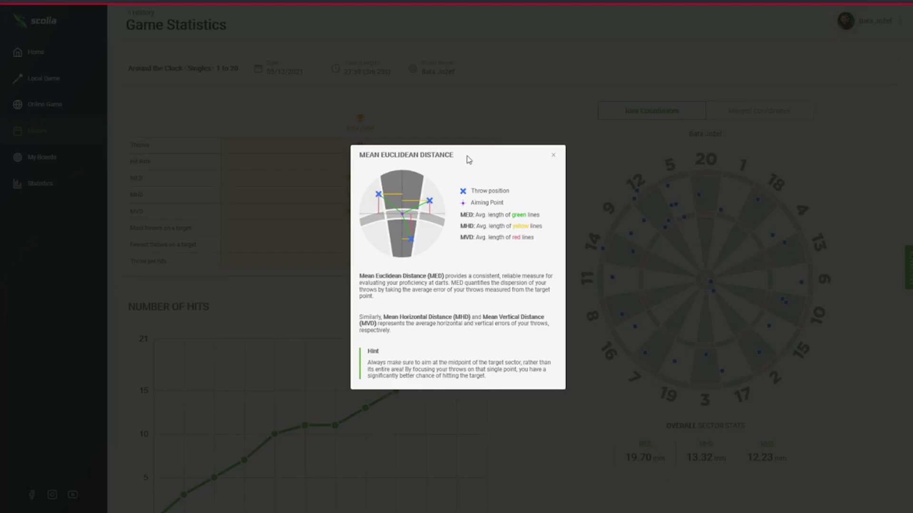
pyautogui.moveTo(493, 166); pyautogui.dragTo(620, 180)
pyautogui.click(619, 176)
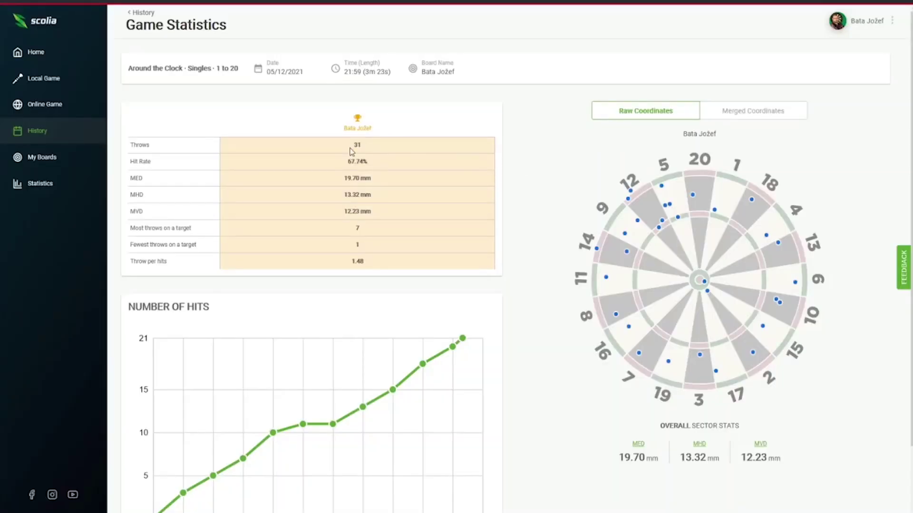
# Highlight the 31 throws and 67.74% hit rate, then view stats for single sectors 6, 12 and 11.
pyautogui.moveTo(355, 149); pyautogui.dragTo(369, 148)
pyautogui.moveTo(348, 161); pyautogui.dragTo(389, 167)
pyautogui.click(784, 285)
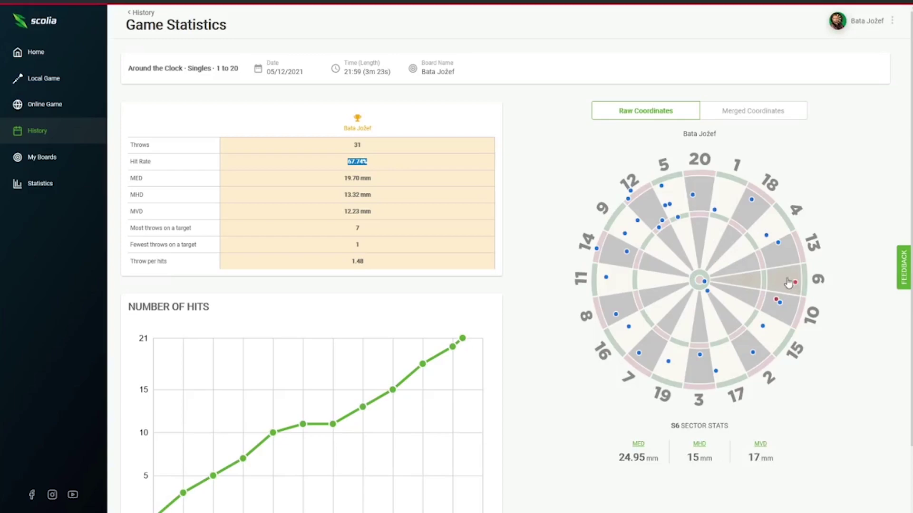
pyautogui.click(784, 283)
pyautogui.click(784, 284)
pyautogui.click(650, 217)
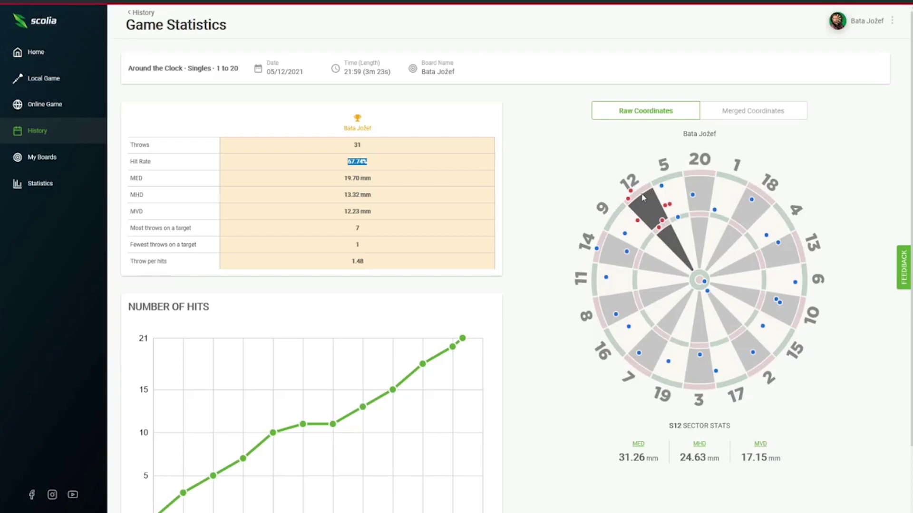
pyautogui.click(620, 274)
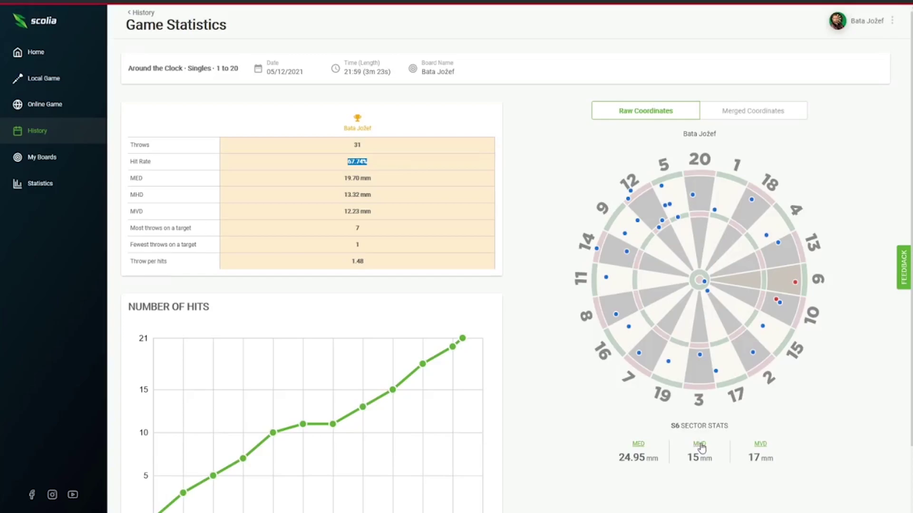
pyautogui.click(700, 445)
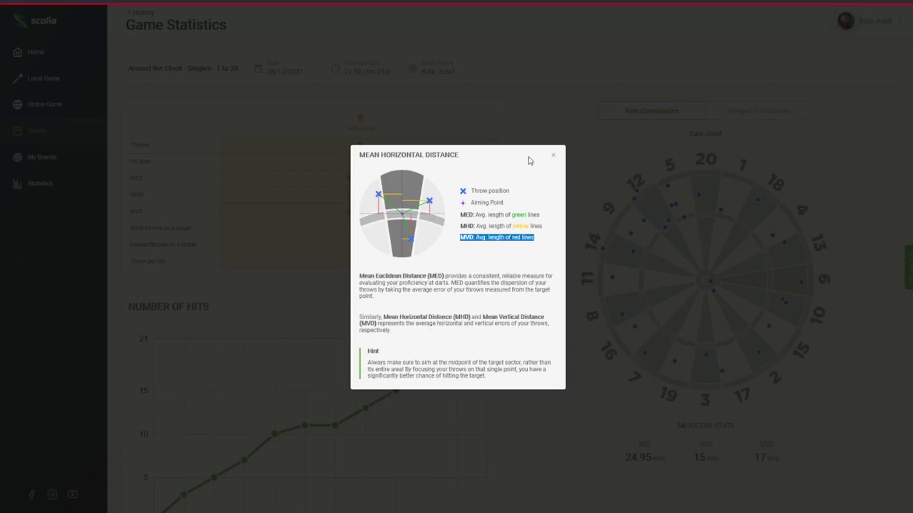
pyautogui.click(553, 158)
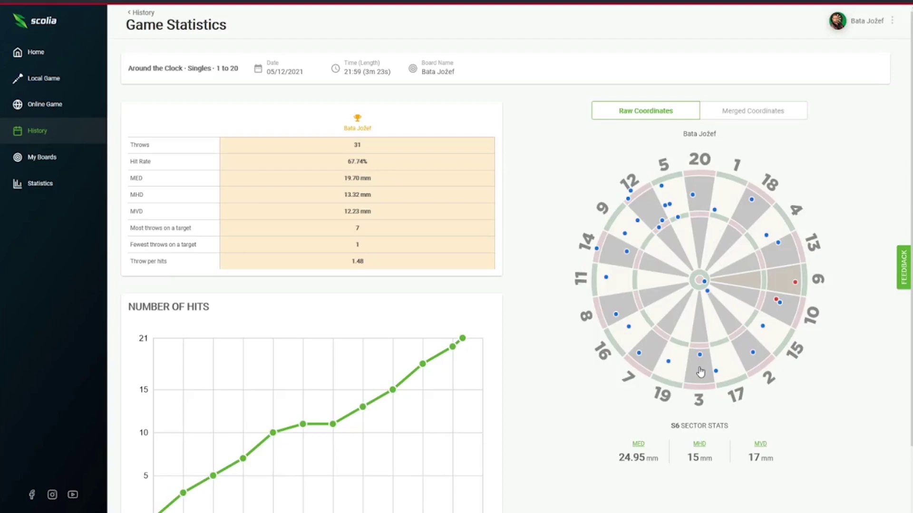
# View stats for single sectors 3, 9, 6, 20 and 11, then plot hits in merged coordinates.
pyautogui.click(700, 372)
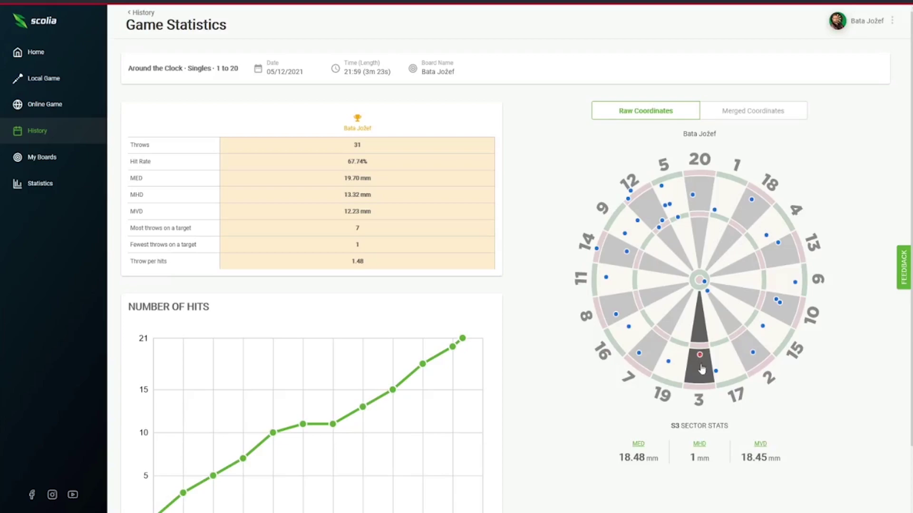
pyautogui.click(787, 285)
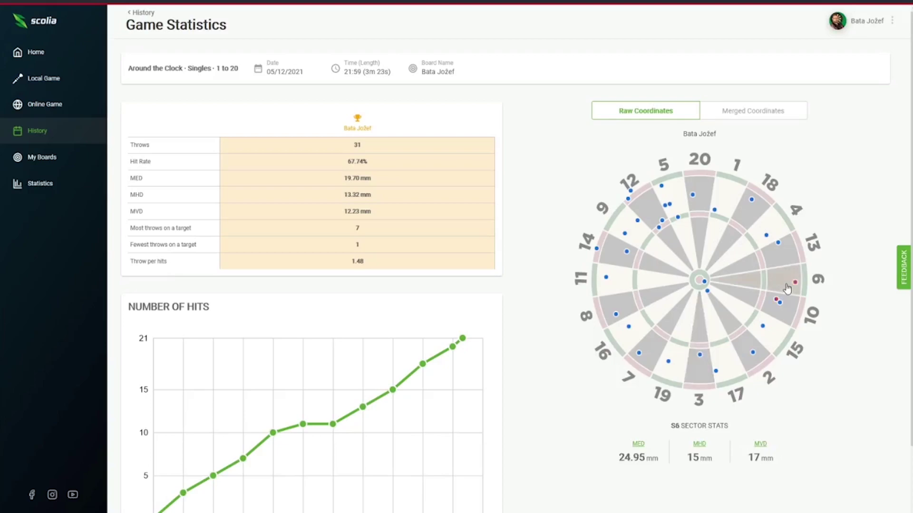
pyautogui.click(787, 286)
pyautogui.click(787, 288)
pyautogui.click(700, 201)
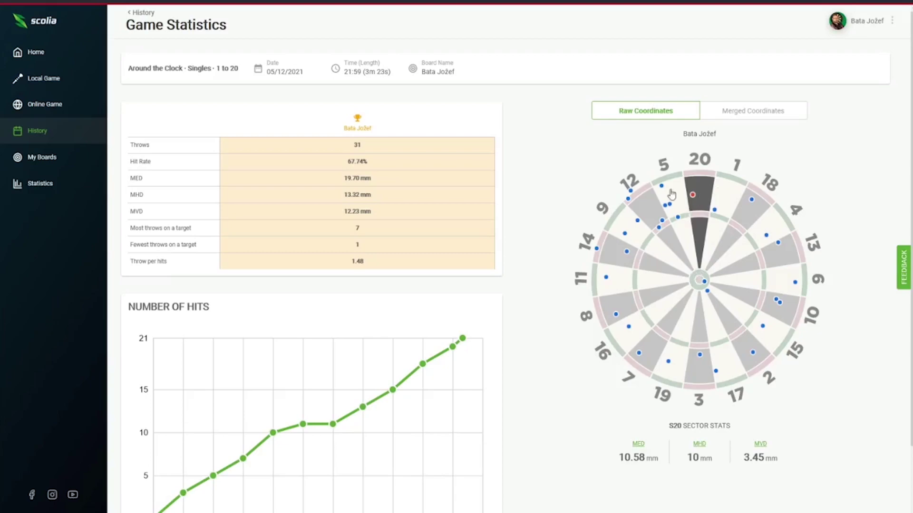
pyautogui.moveTo(745, 459); pyautogui.dragTo(791, 467)
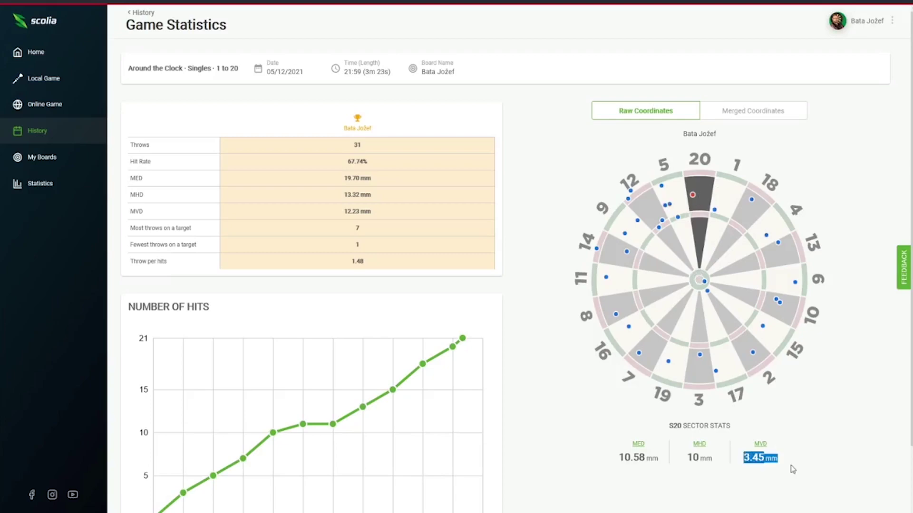
pyautogui.click(610, 285)
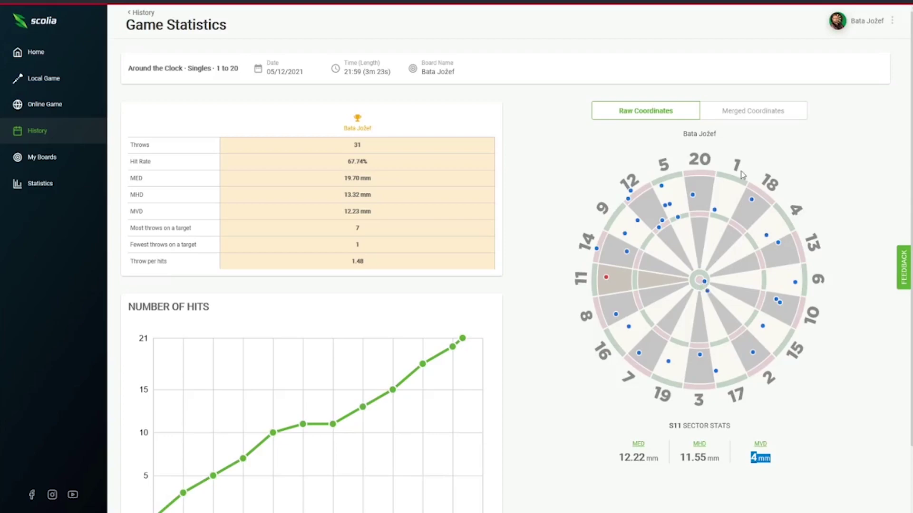
pyautogui.click(750, 113)
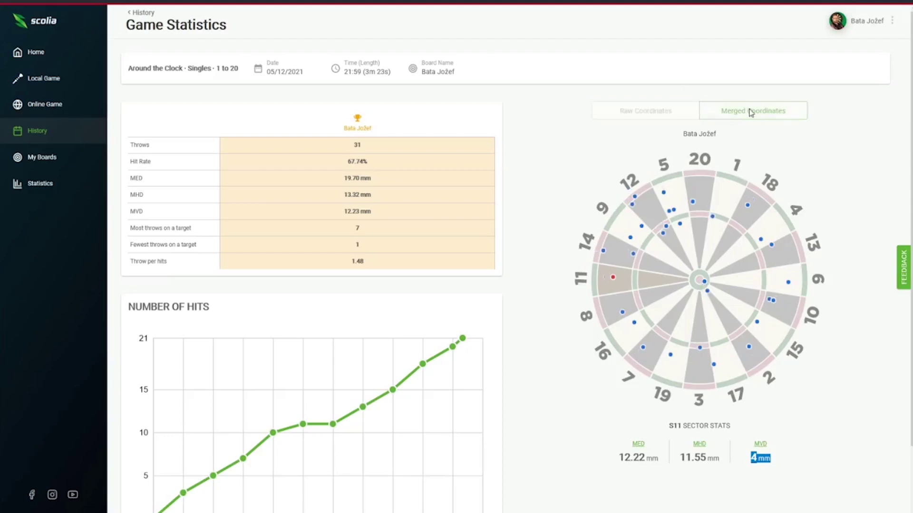
# Show the game's hits as a merged cluster around the bullseye.
pyautogui.click(671, 112)
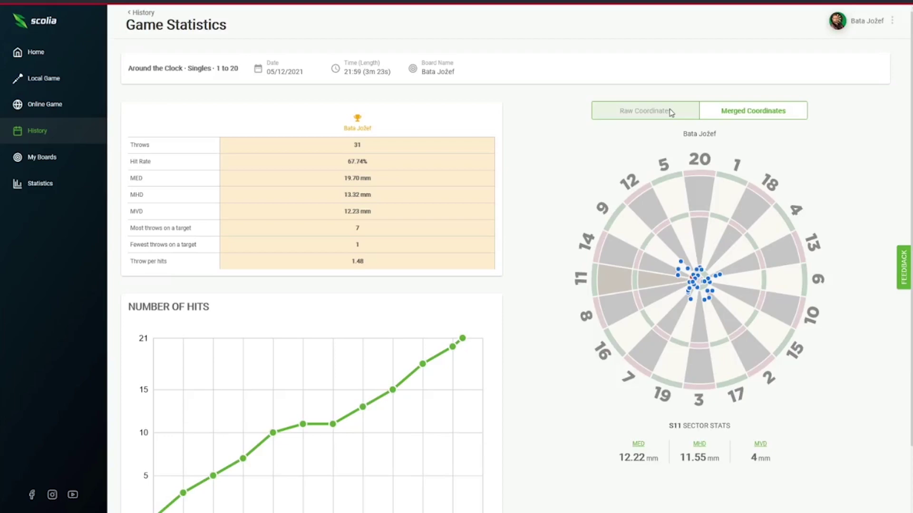
pyautogui.hotkey('alt', 'Left')
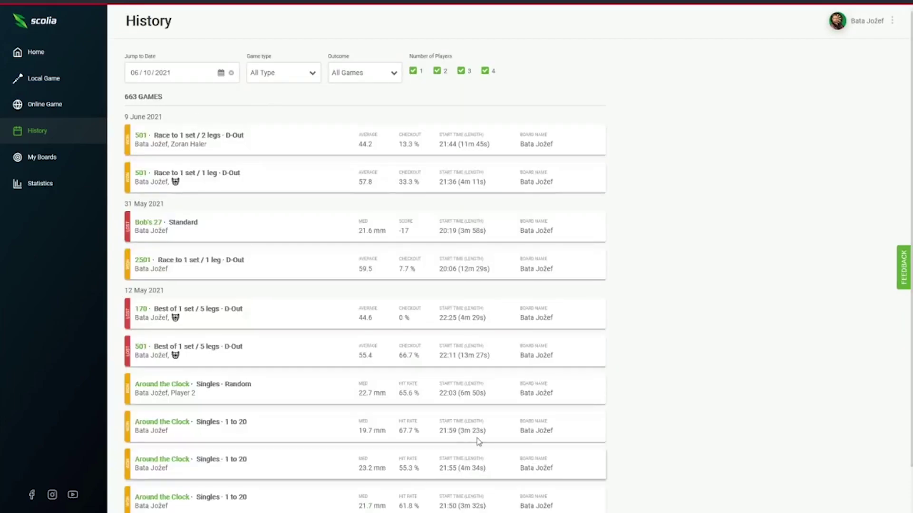
pyautogui.scroll(-1, 546, 256)
pyautogui.scroll(-7, 518, 288)
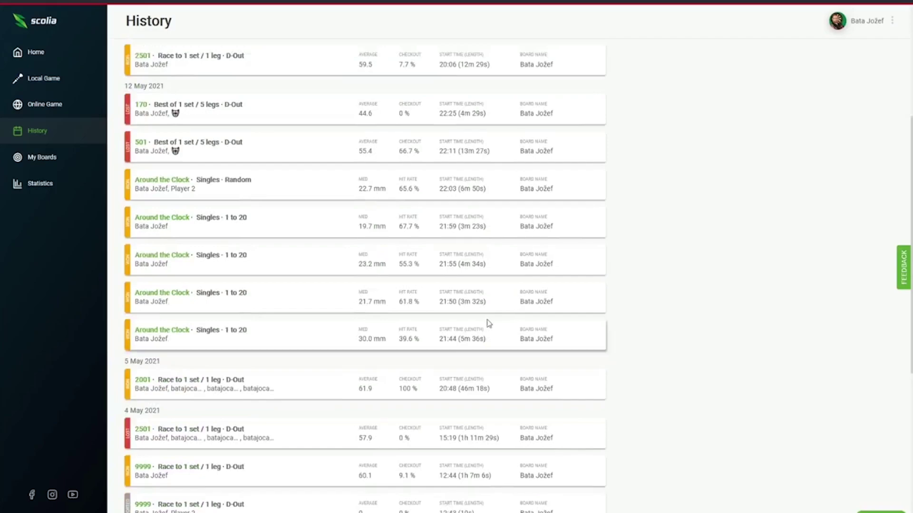
pyautogui.scroll(8, 489, 322)
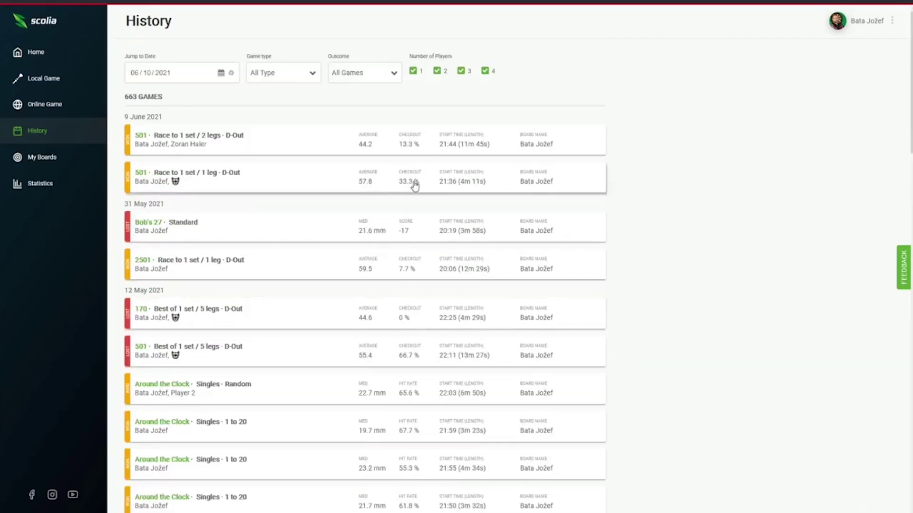
pyautogui.click(221, 73)
pyautogui.click(310, 73)
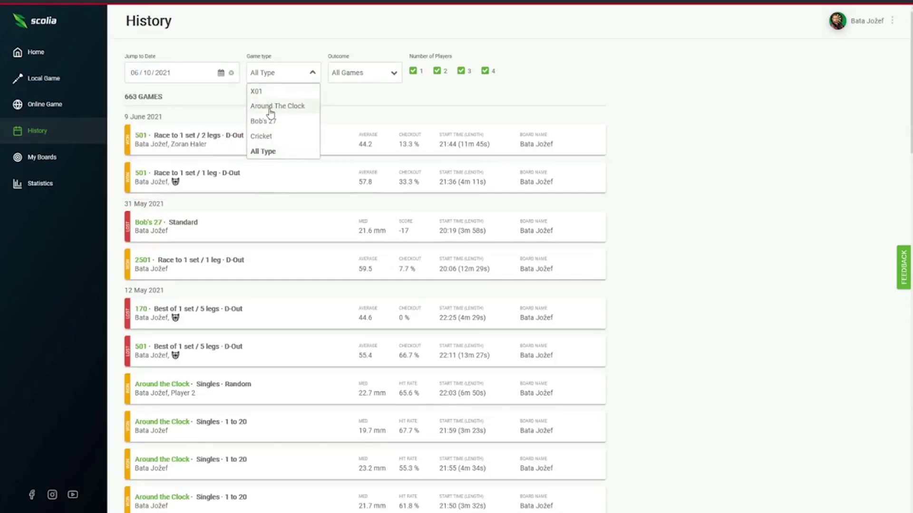
pyautogui.click(392, 74)
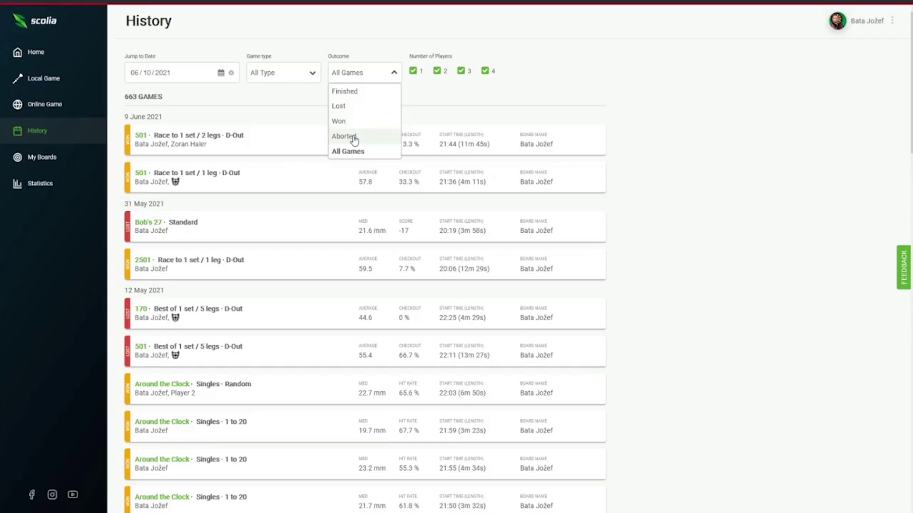
pyautogui.click(359, 153)
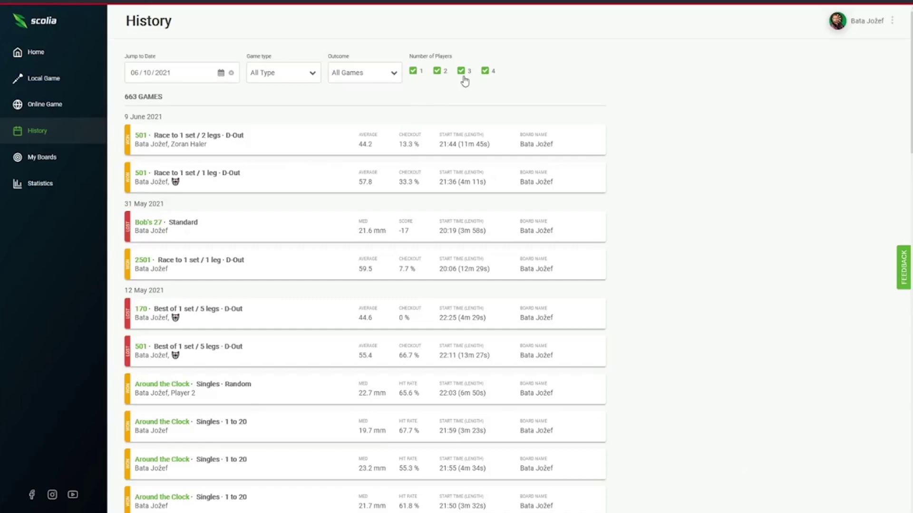
# Filter History to single-player games only, then re-include two-, three- and four-player games.
pyautogui.click(459, 73)
pyautogui.click(437, 72)
pyautogui.click(485, 71)
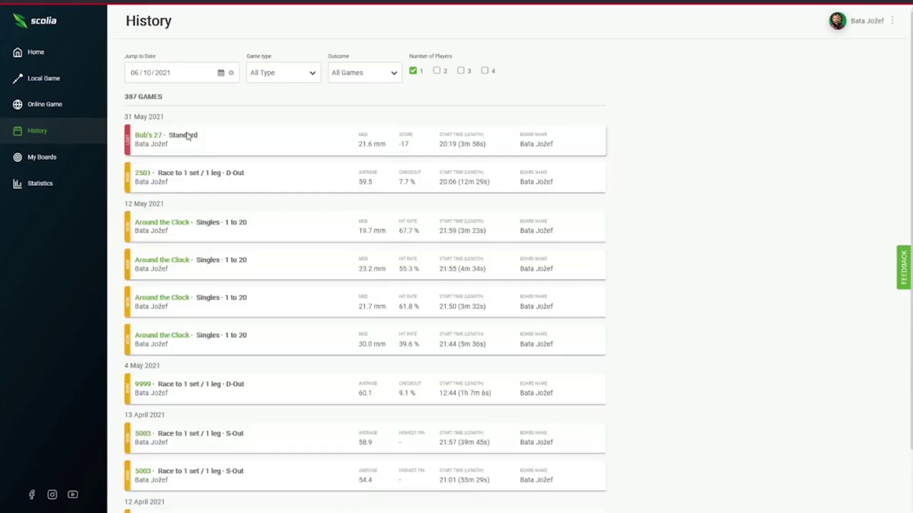
pyautogui.click(437, 72)
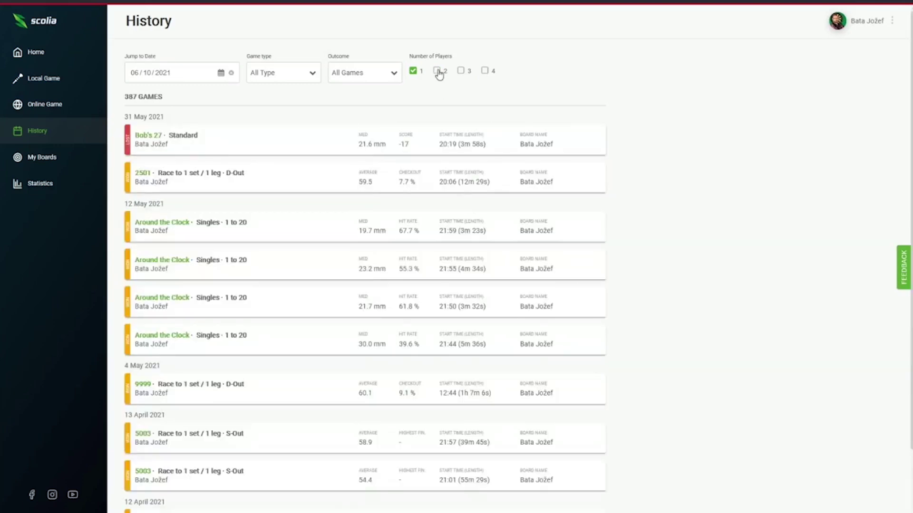
pyautogui.click(460, 73)
pyautogui.click(484, 71)
# Highlight the 663 games total and go to the My Boards page.
pyautogui.moveTo(124, 101); pyautogui.dragTo(218, 96)
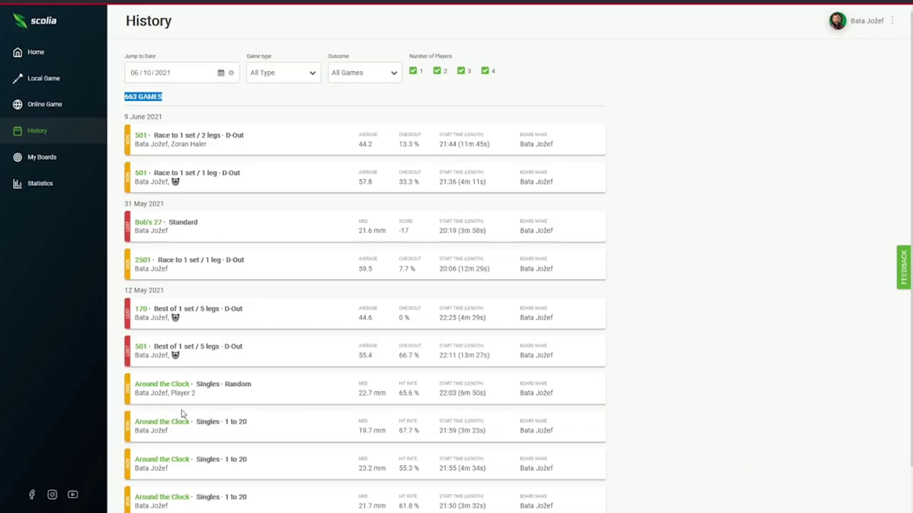
pyautogui.scroll(-1, 192, 375)
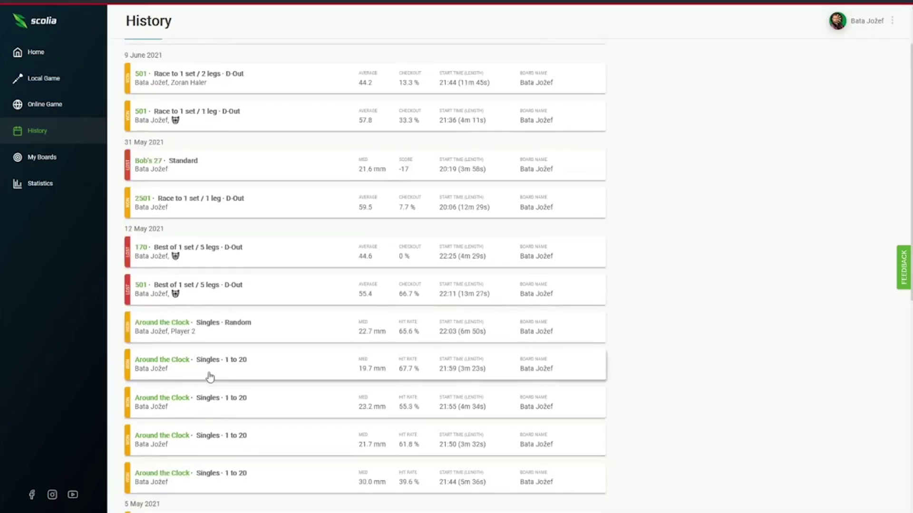
pyautogui.scroll(1, 209, 376)
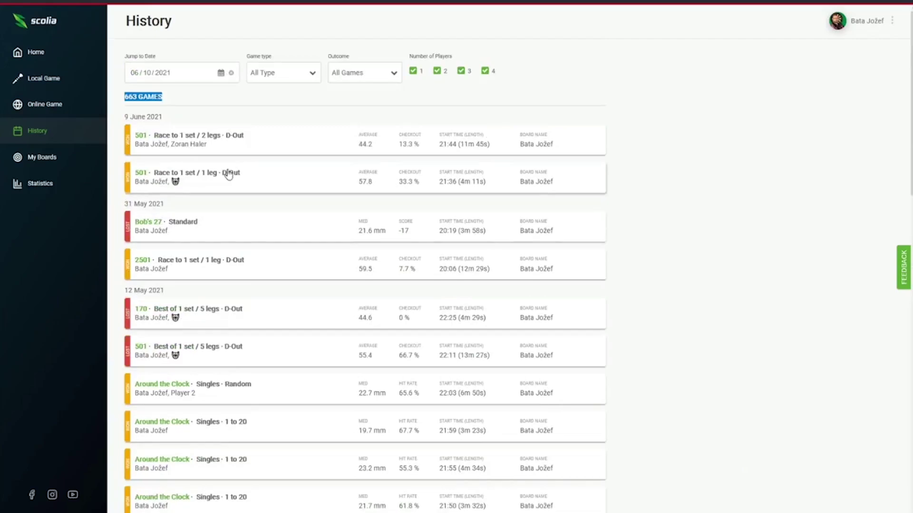
pyautogui.click(36, 162)
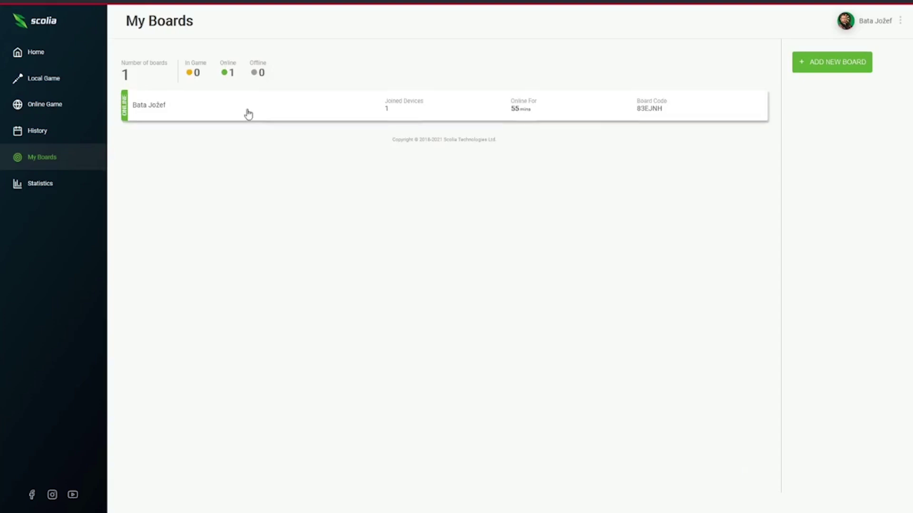
# Open Statistics to see X01 figures: 236 games, 26754 throws, 48.5% win rate.
pyautogui.click(41, 186)
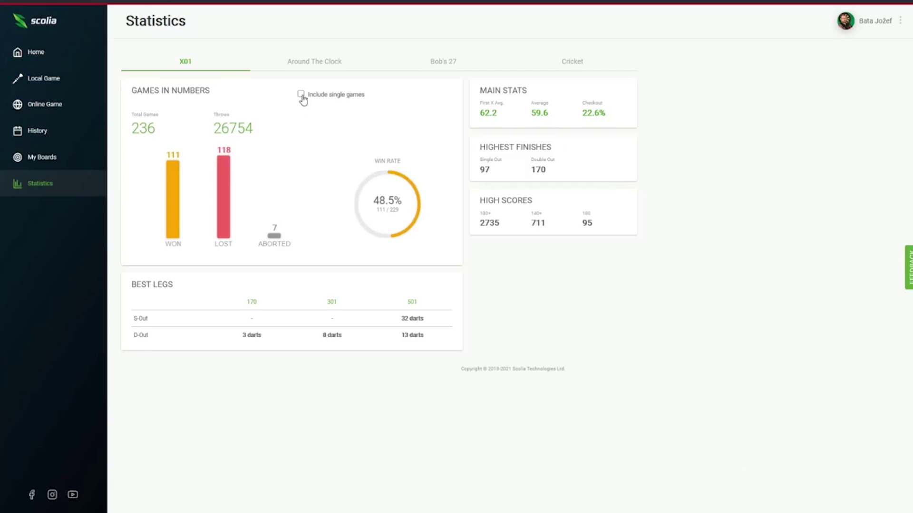
pyautogui.click(301, 95)
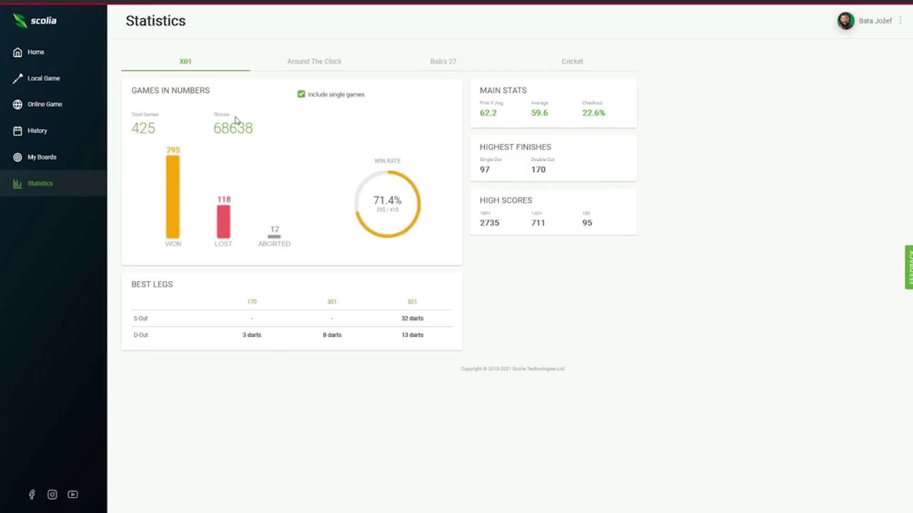
pyautogui.moveTo(213, 131); pyautogui.dragTo(267, 134)
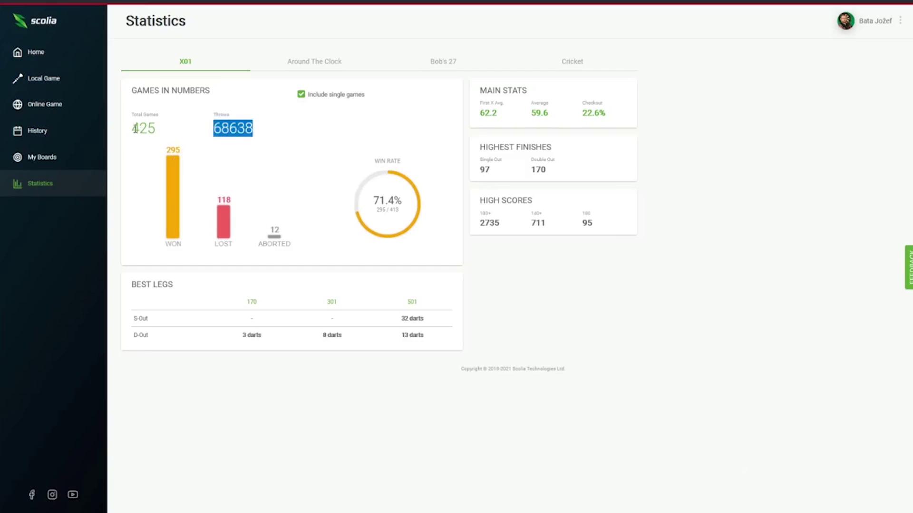
pyautogui.moveTo(133, 129); pyautogui.dragTo(206, 133)
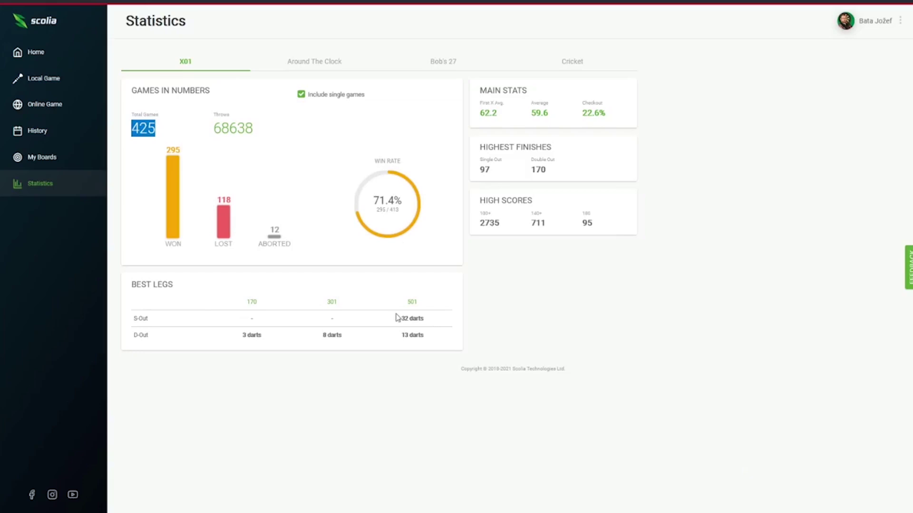
pyautogui.click(300, 98)
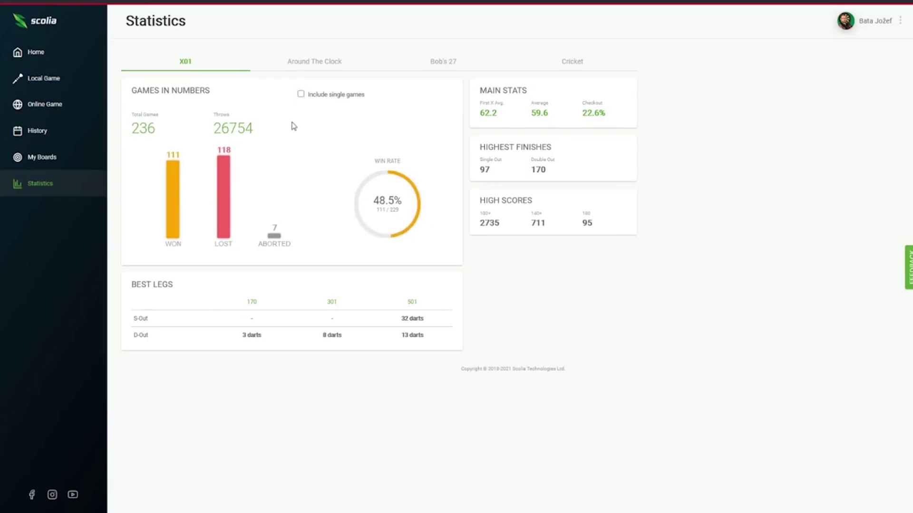
# Include single games in both the Around The Clock and Bob's 27 statistics.
pyautogui.click(309, 62)
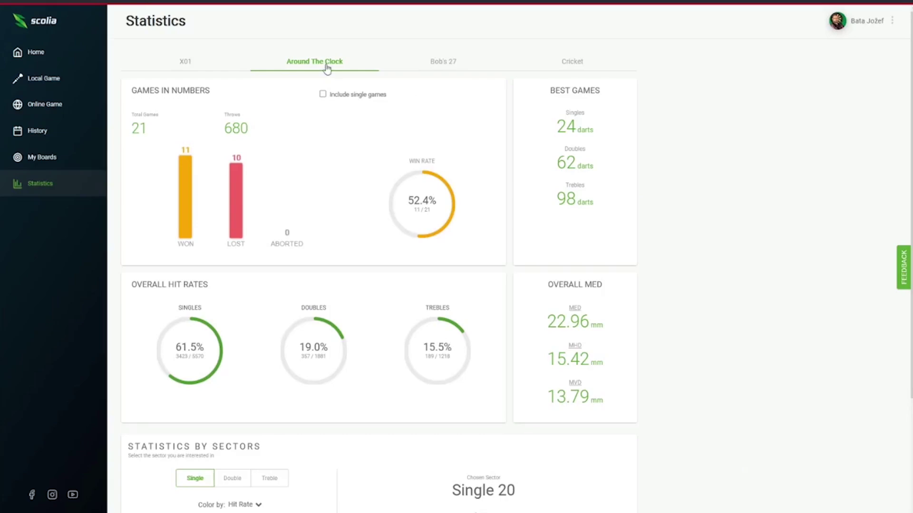
pyautogui.click(324, 95)
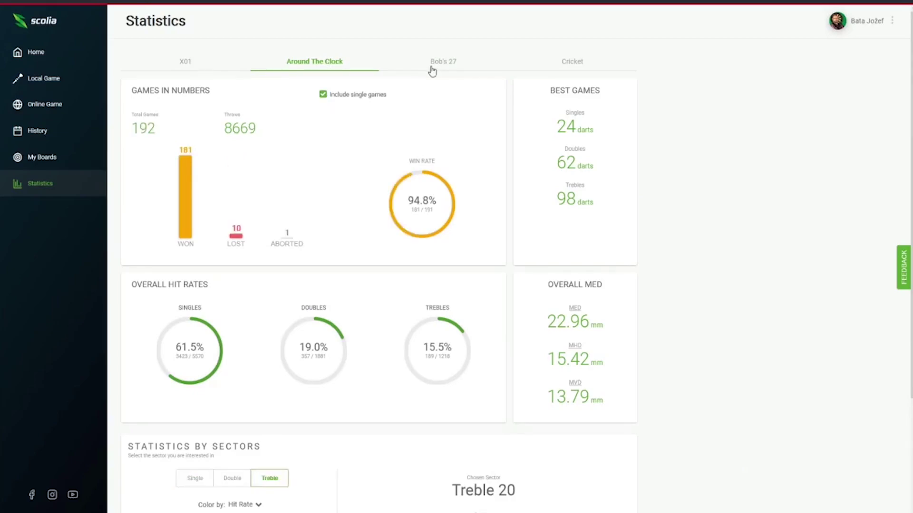
pyautogui.click(431, 66)
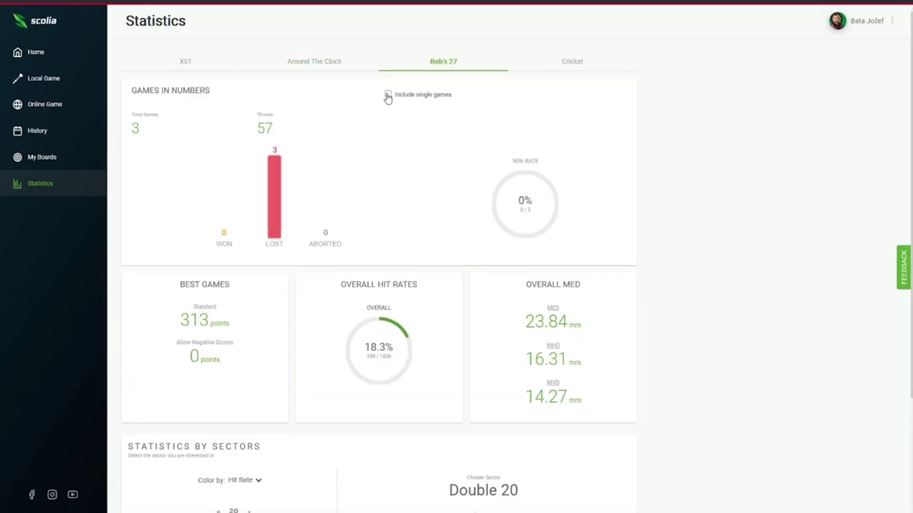
pyautogui.click(388, 94)
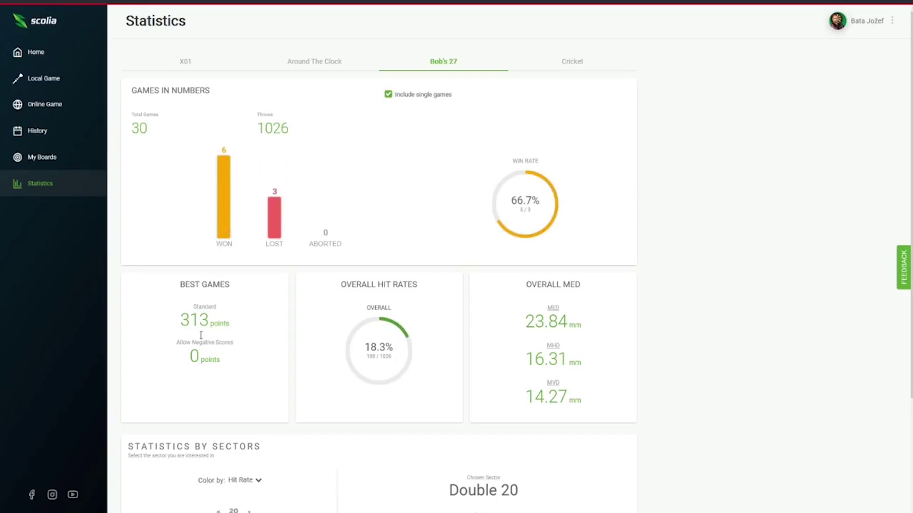
# Inspect Bob's 27 hit stats for Double 1, 18, 4 and finally 13.
pyautogui.scroll(-3, 377, 378)
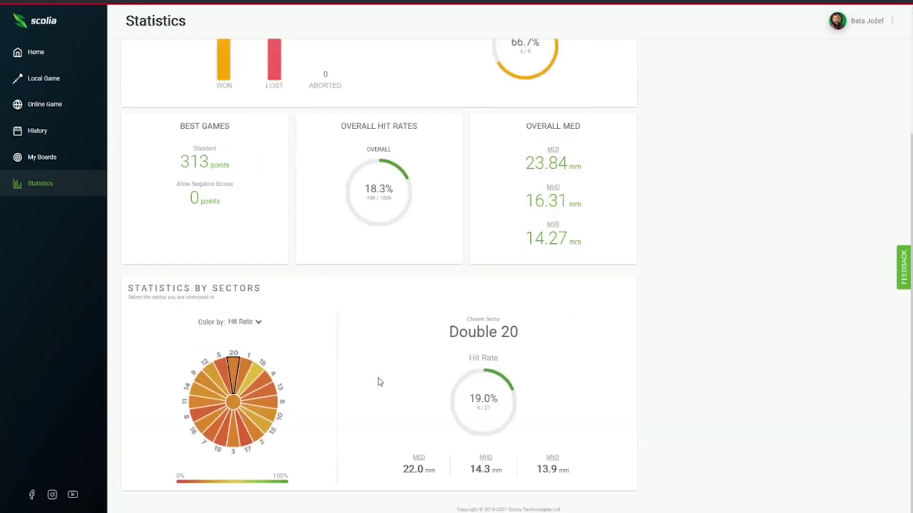
pyautogui.click(245, 365)
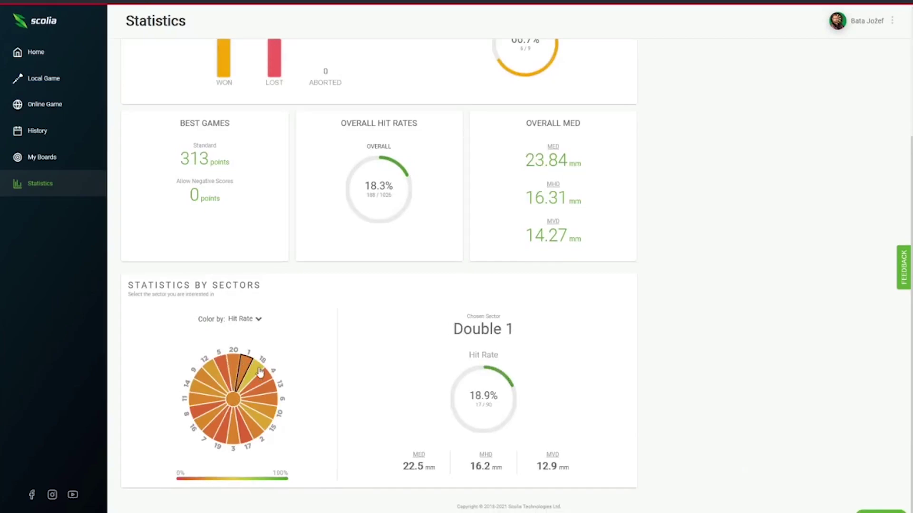
pyautogui.click(259, 372)
pyautogui.click(264, 385)
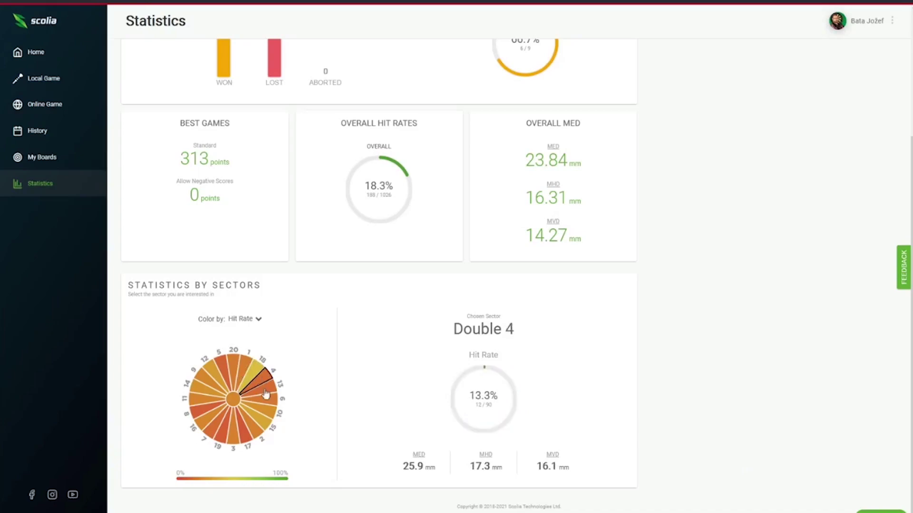
pyautogui.click(267, 395)
pyautogui.scroll(3, 386, 442)
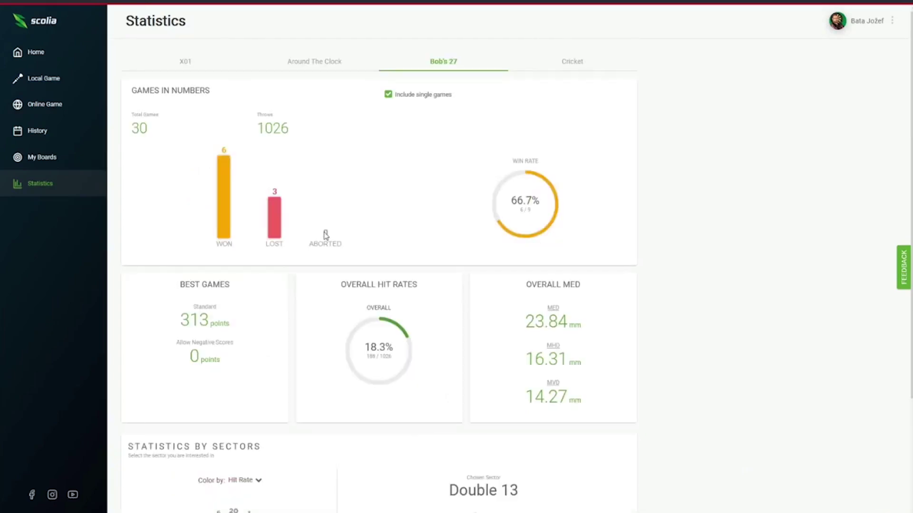